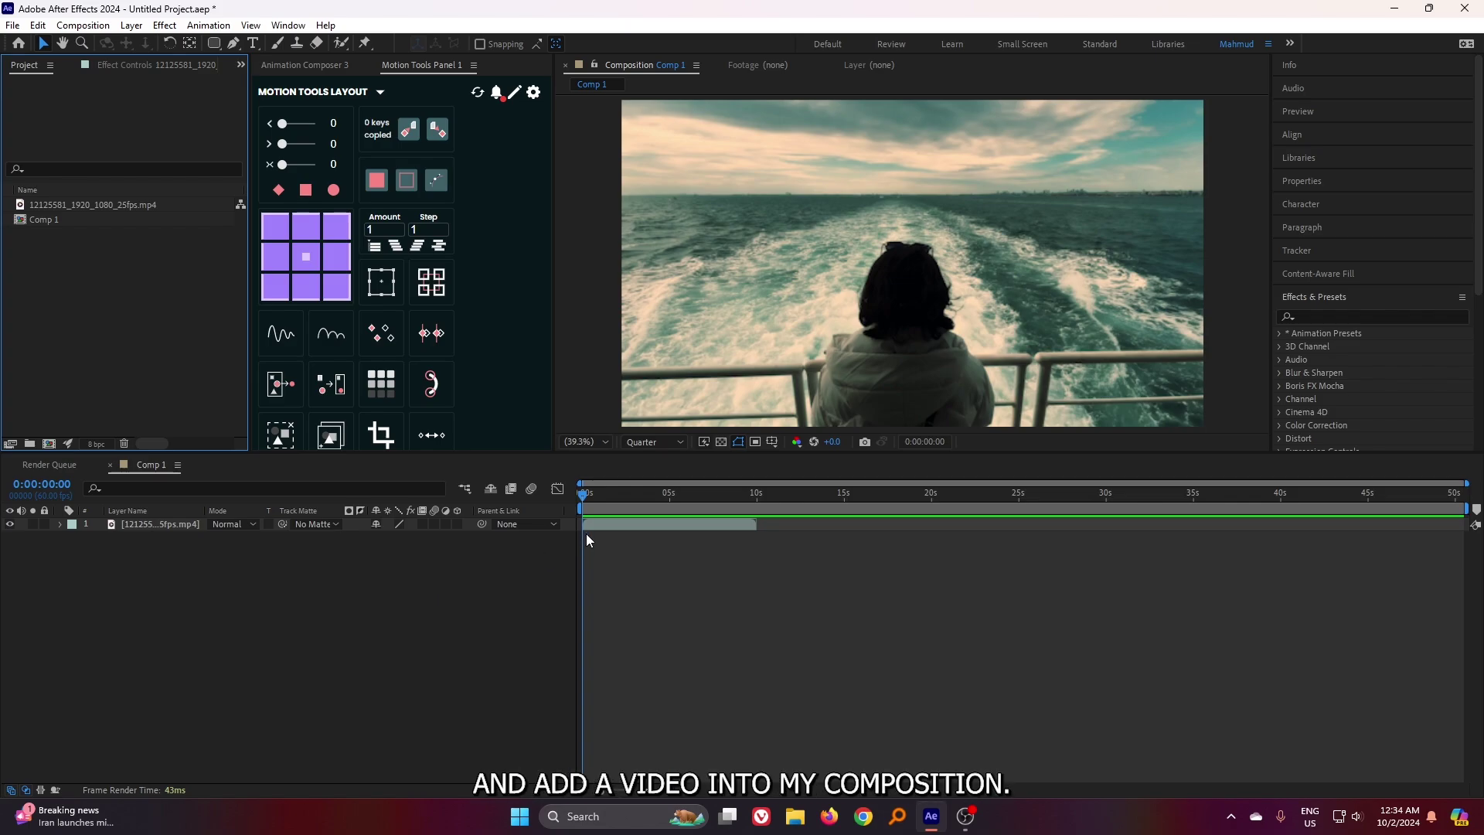
Preview the boat video composition and stop it partway through
click(605, 527)
key(space)
key(space)
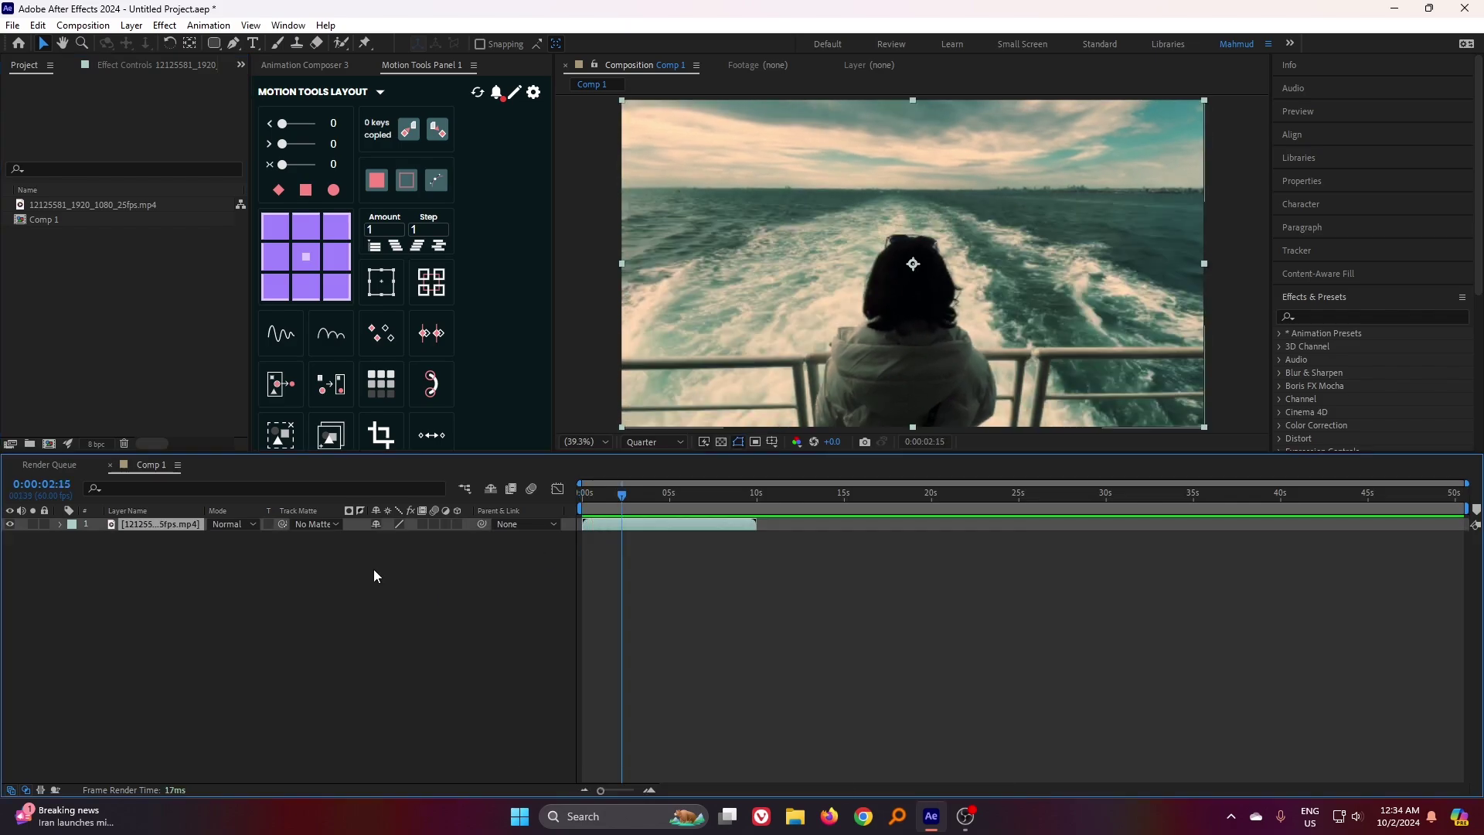
click(374, 570)
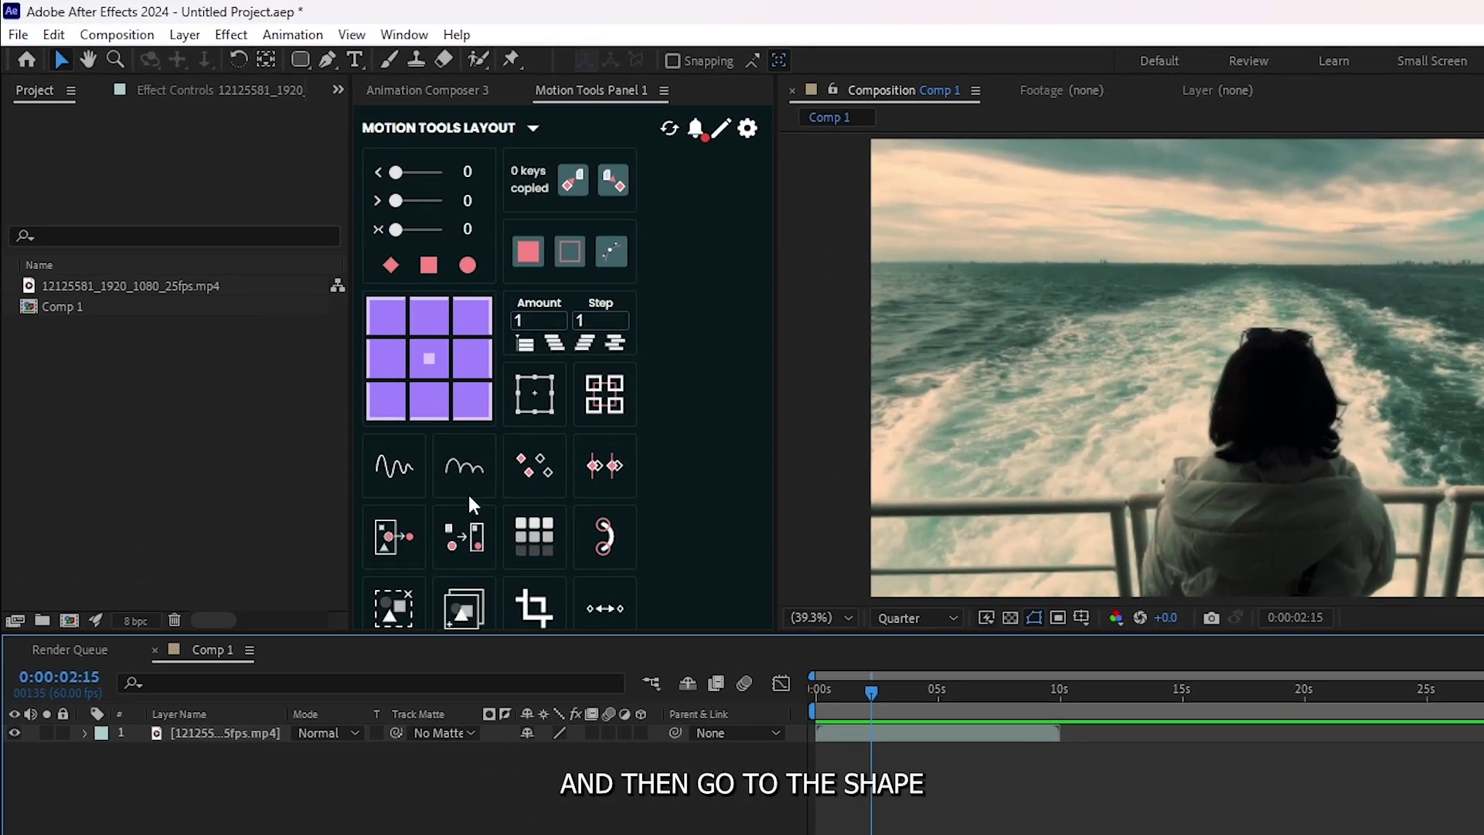
Arm the Rounded Rectangle Tool with a solid white fill and no stroke
click(301, 59)
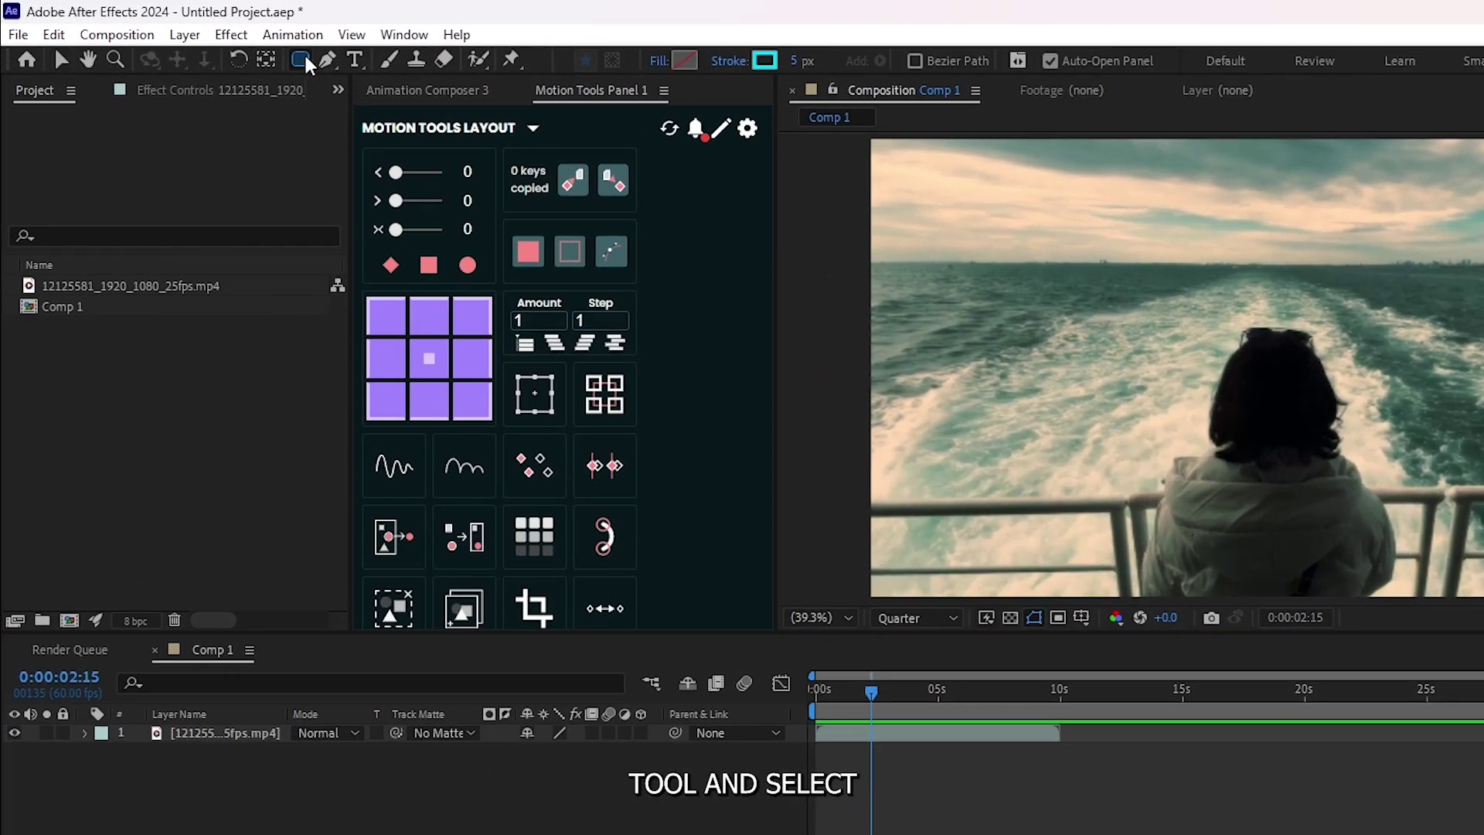
drag(304, 52, 354, 84)
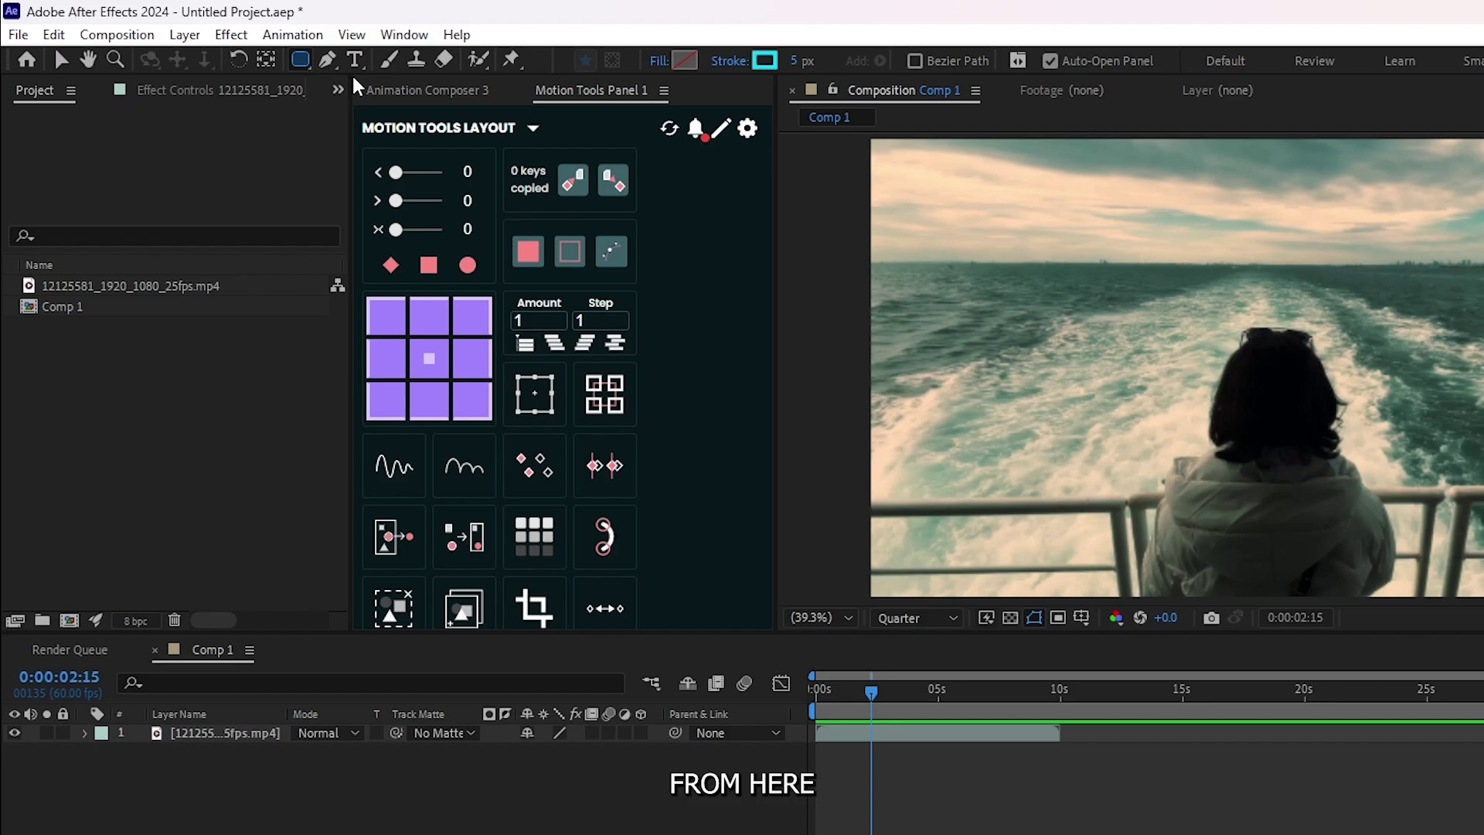
click(659, 61)
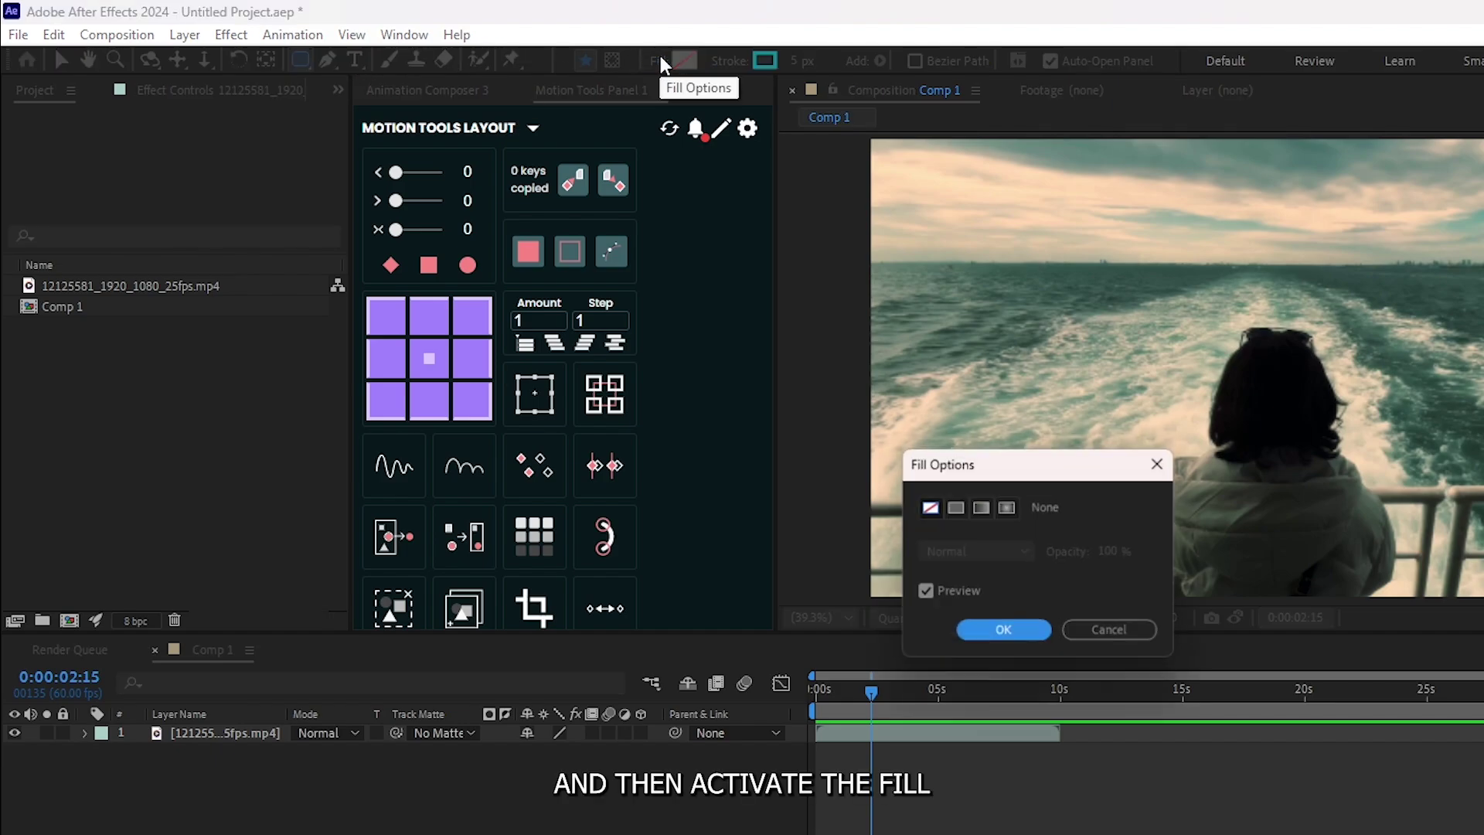
click(956, 515)
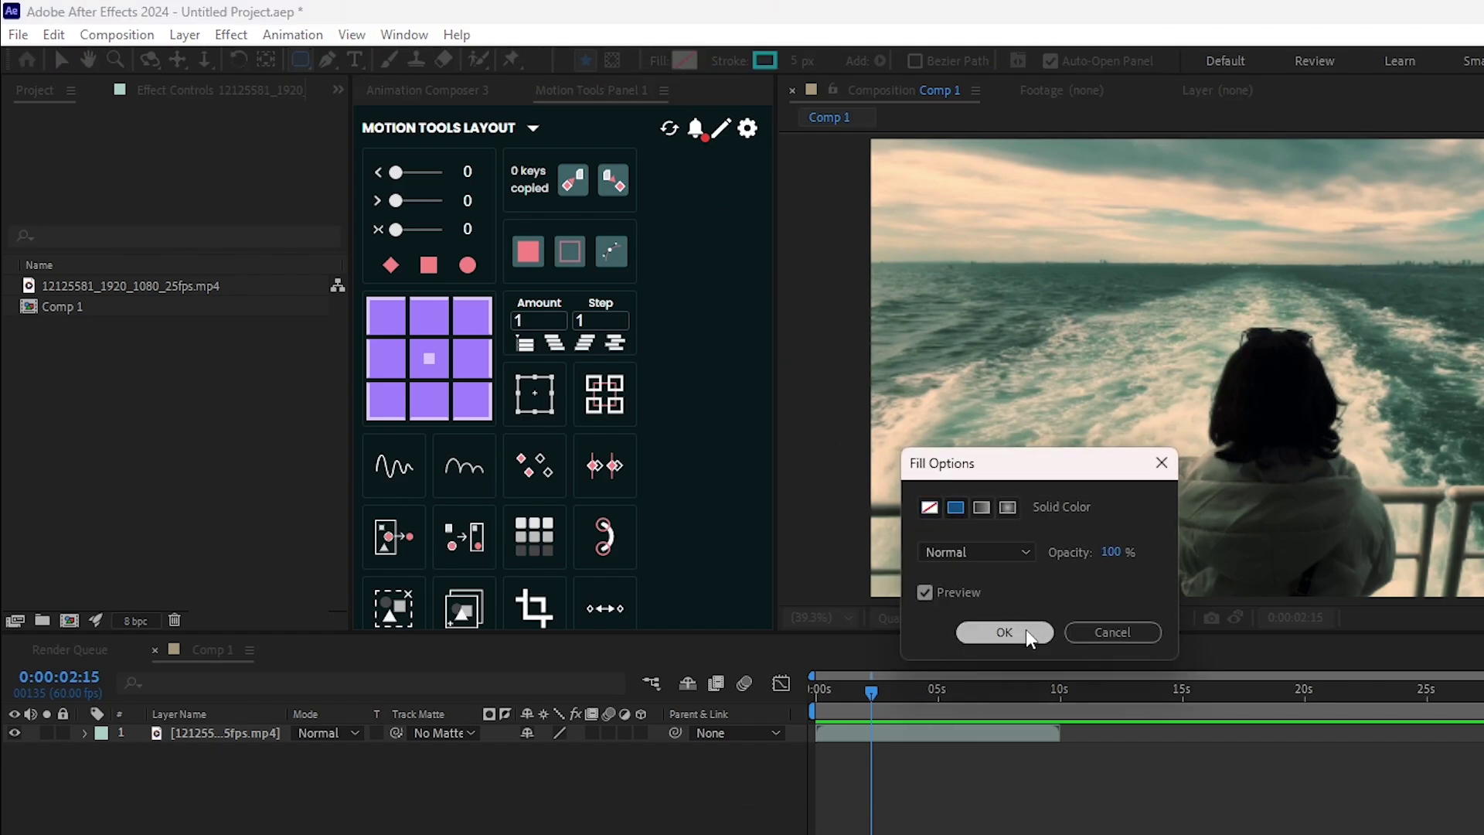
click(1026, 630)
click(729, 60)
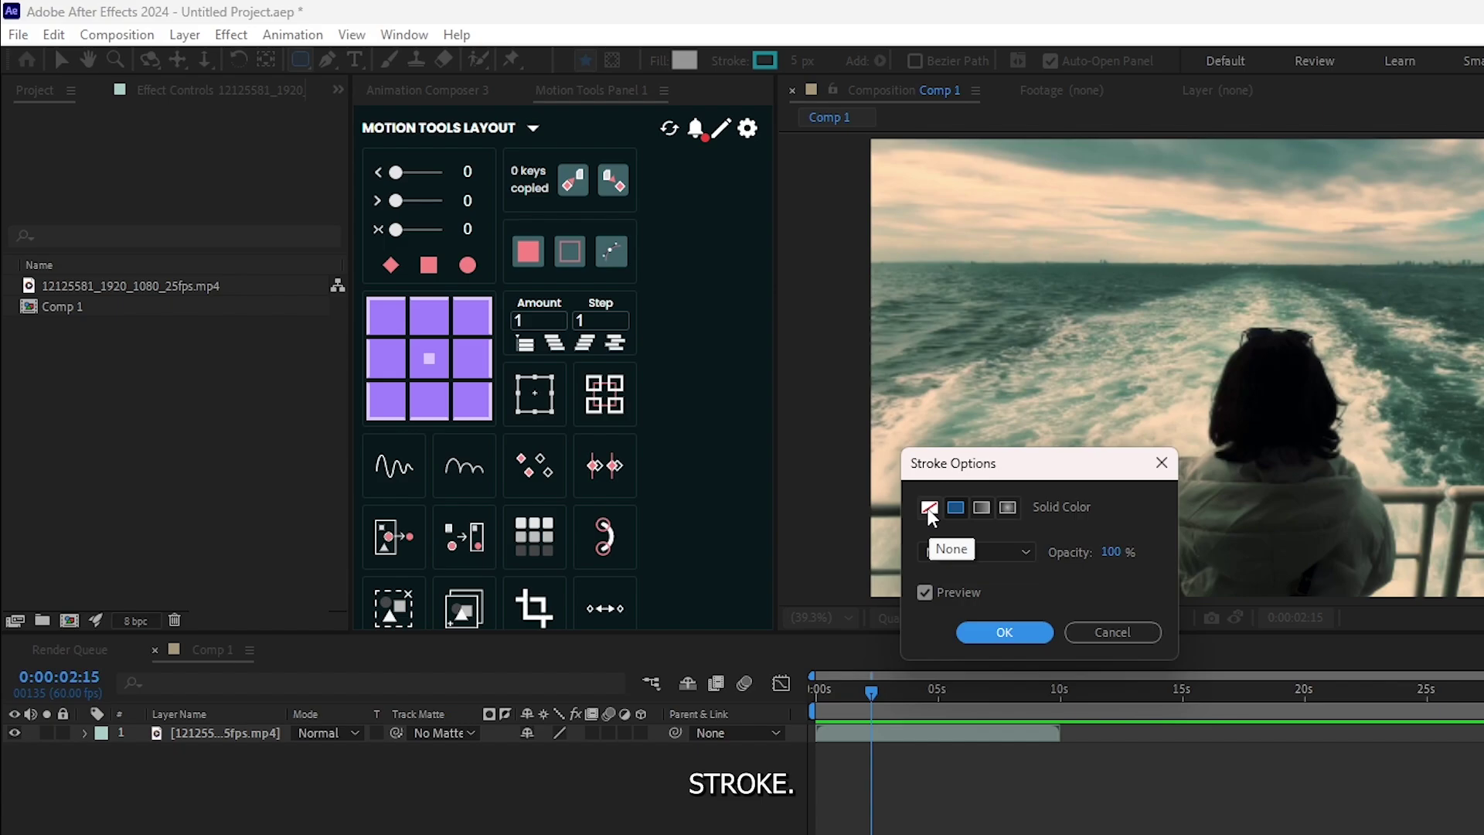
click(929, 507)
Draw a white rounded rectangle over the video centre and stretch its top edge upward
click(996, 632)
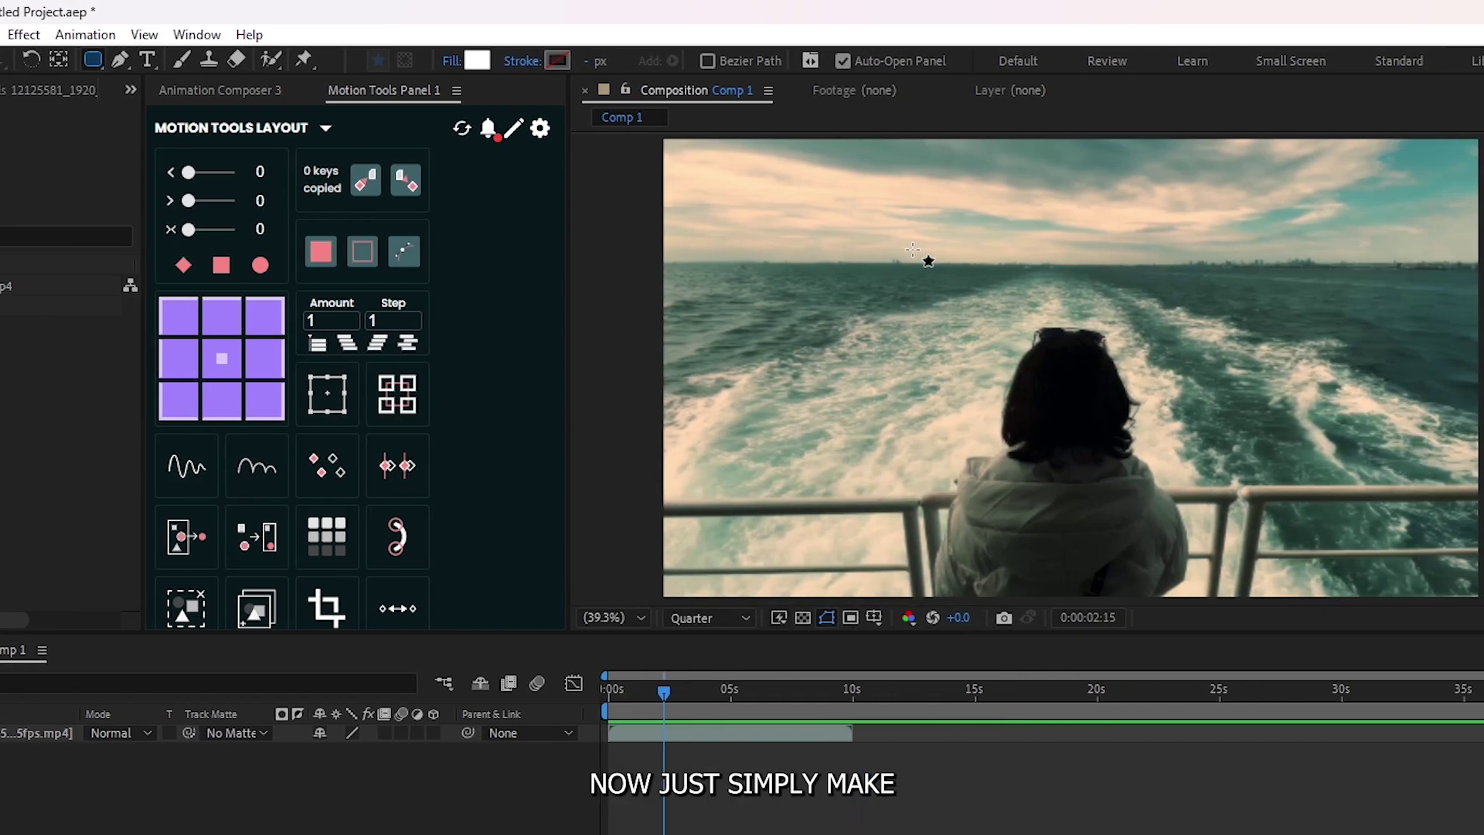
mouse_move(793, 251)
mouse_down()
mouse_move(1047, 594)
mouse_move(1061, 591)
mouse_up()
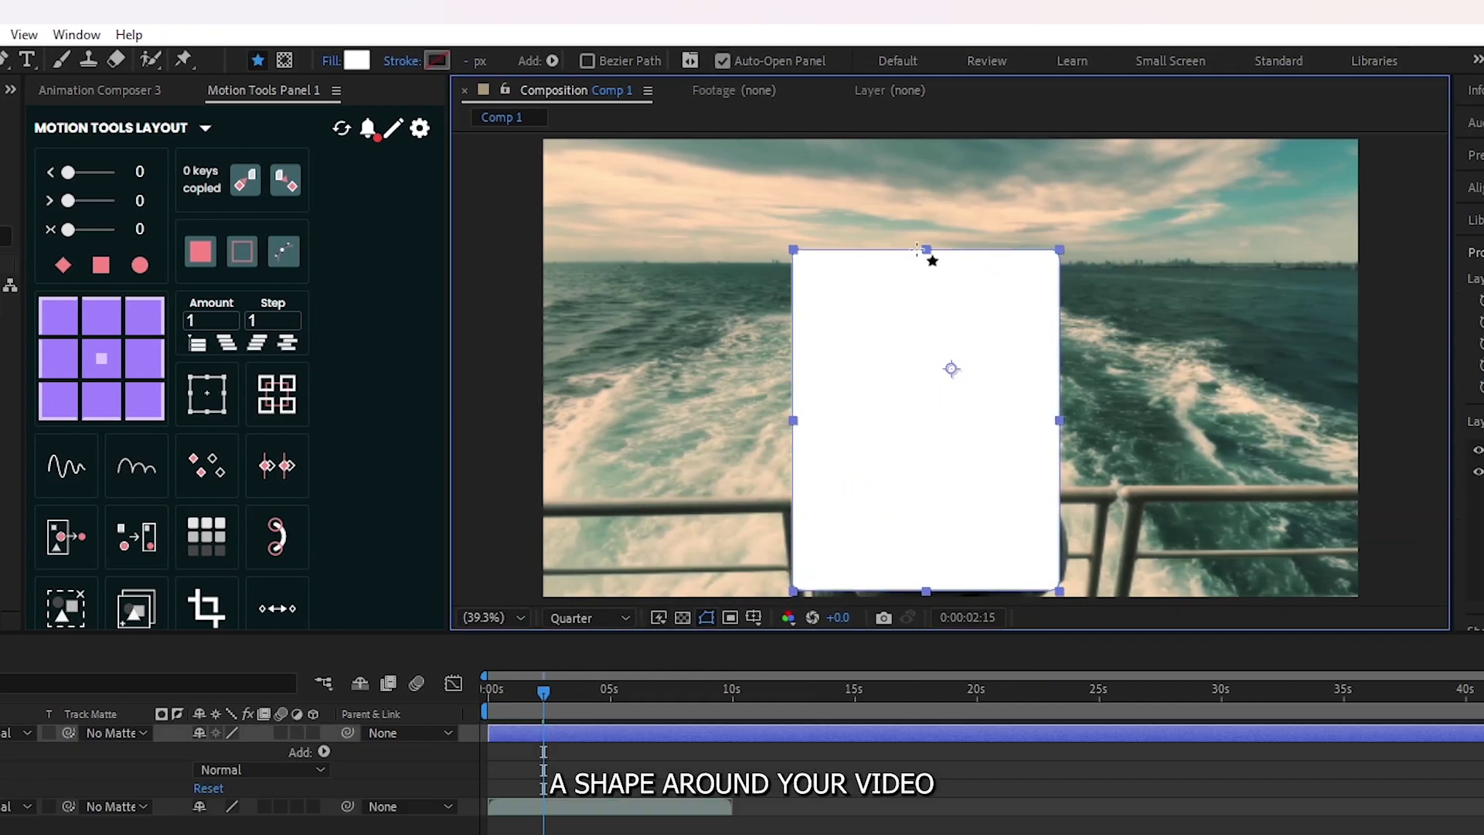
key(v)
drag(926, 249, 925, 232)
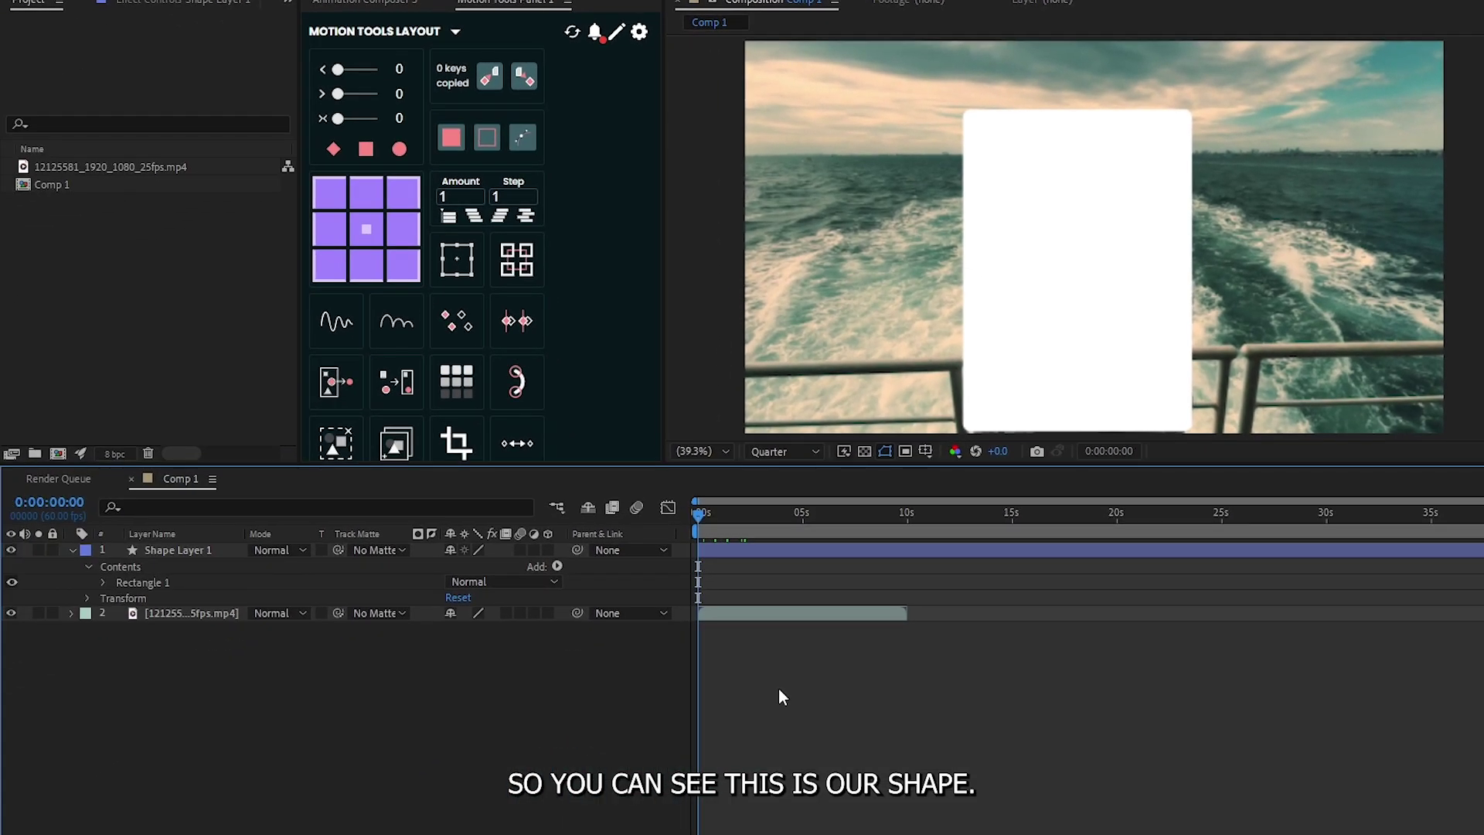
Set the boat video layer's Track Matte to Shape Layer 1 using the pick whip
click(204, 615)
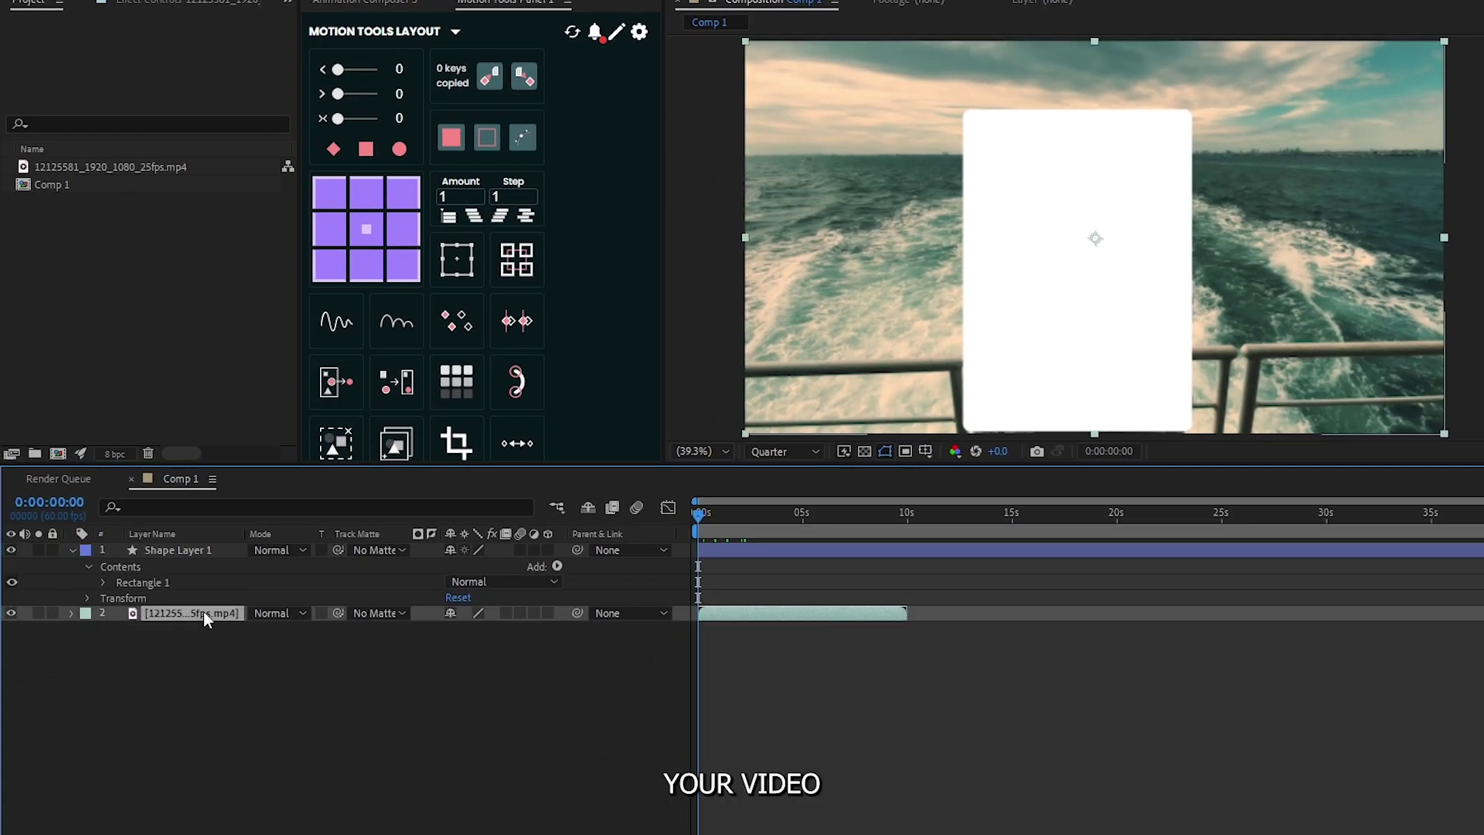
click(384, 611)
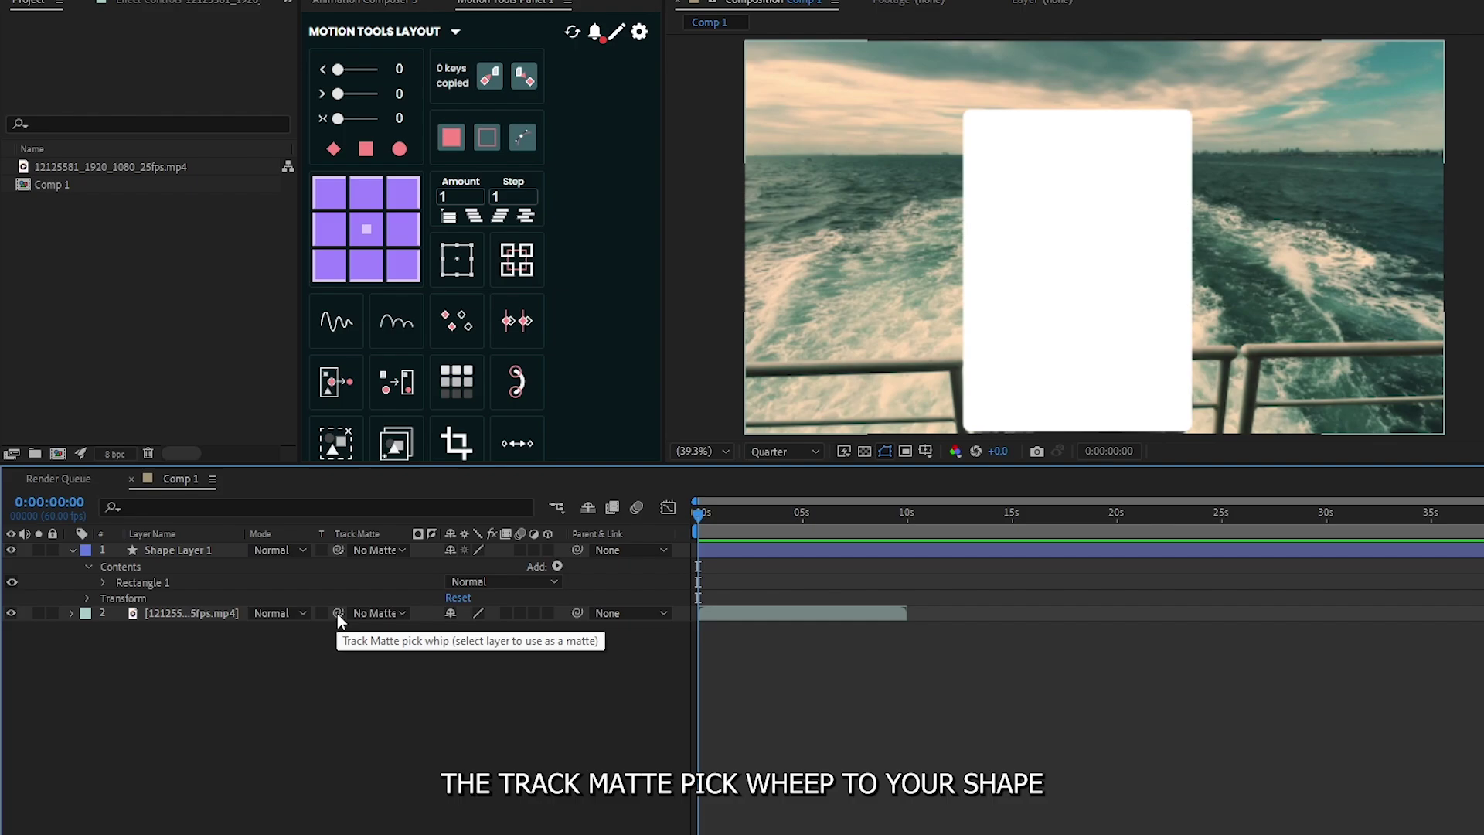
drag(337, 613, 200, 550)
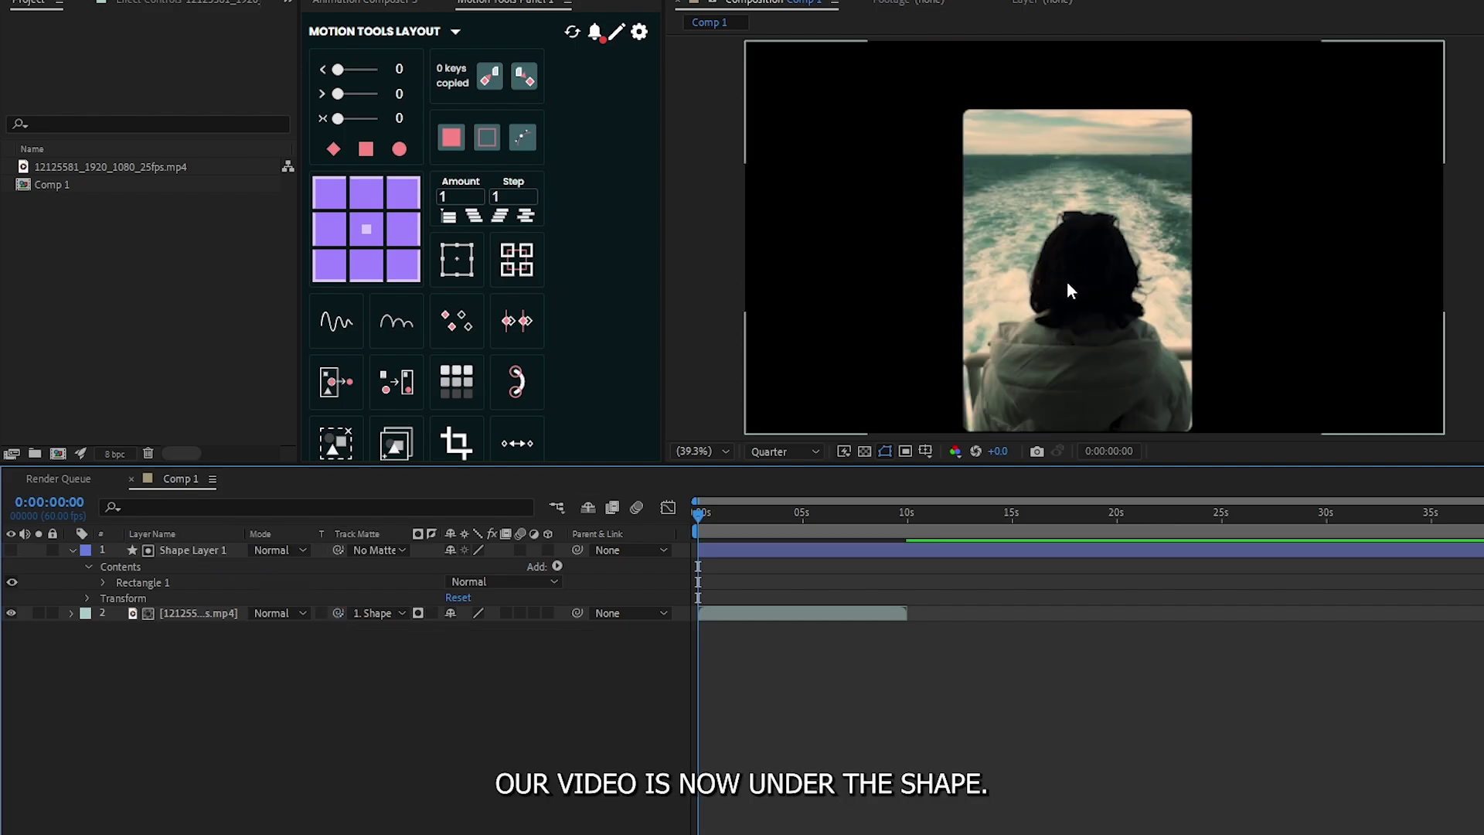
Reveal the video layer's Position property and preview the matted composition
click(197, 612)
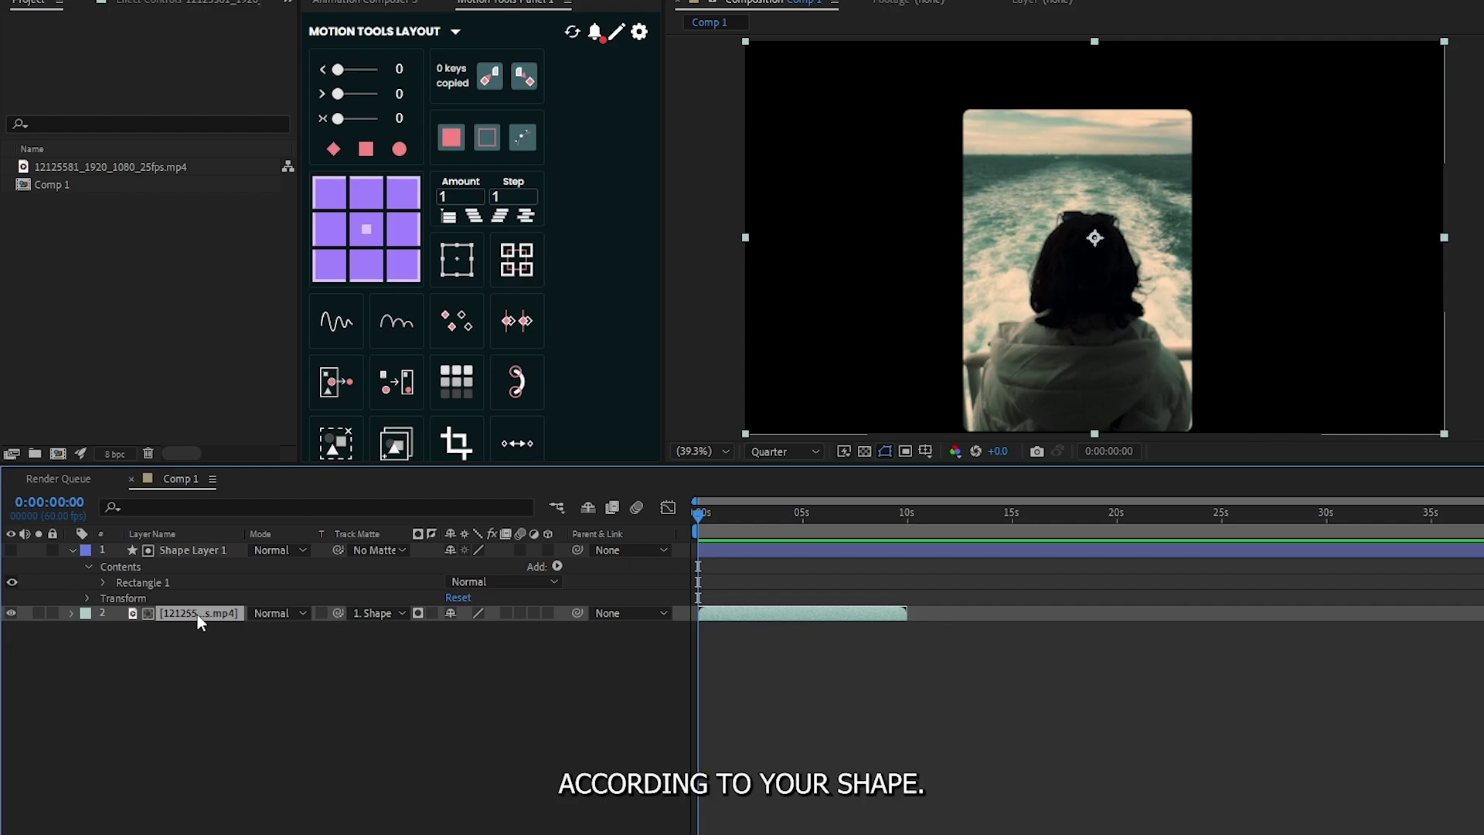
key(p)
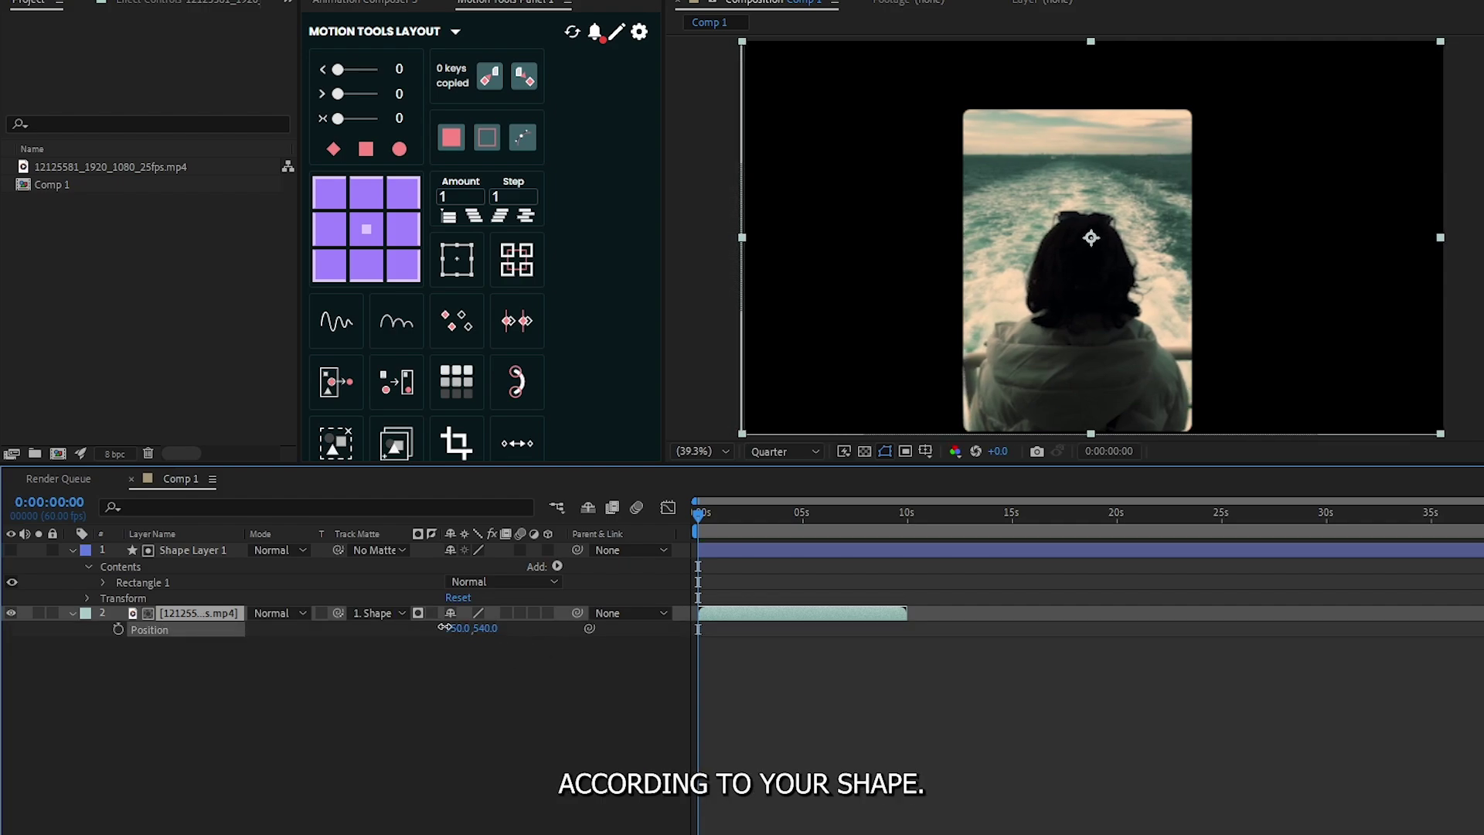
click(923, 713)
key(space)
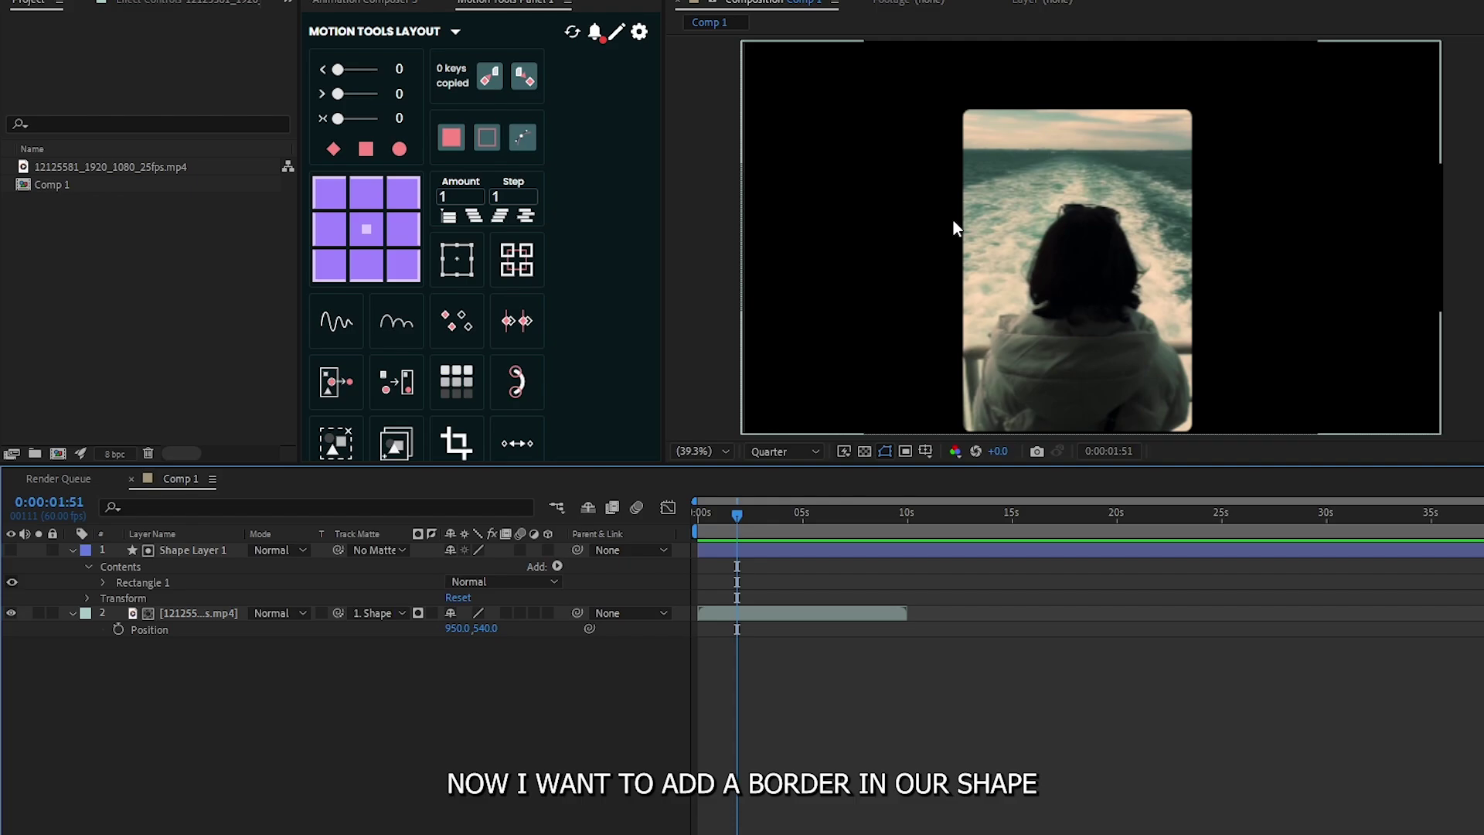
Duplicate the rectangle shape layer and make the copy visible
click(187, 550)
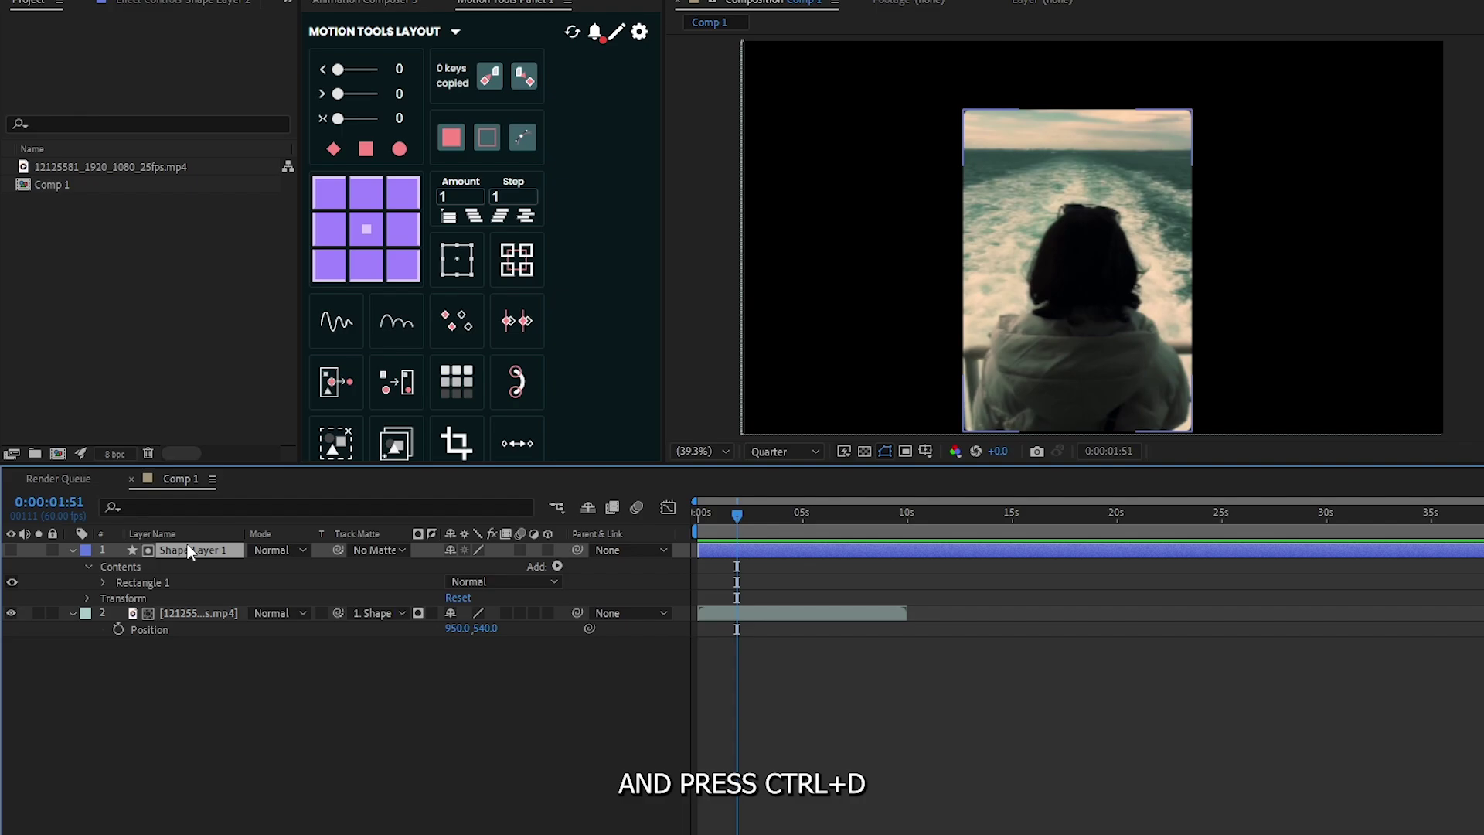
key(ctrl+d)
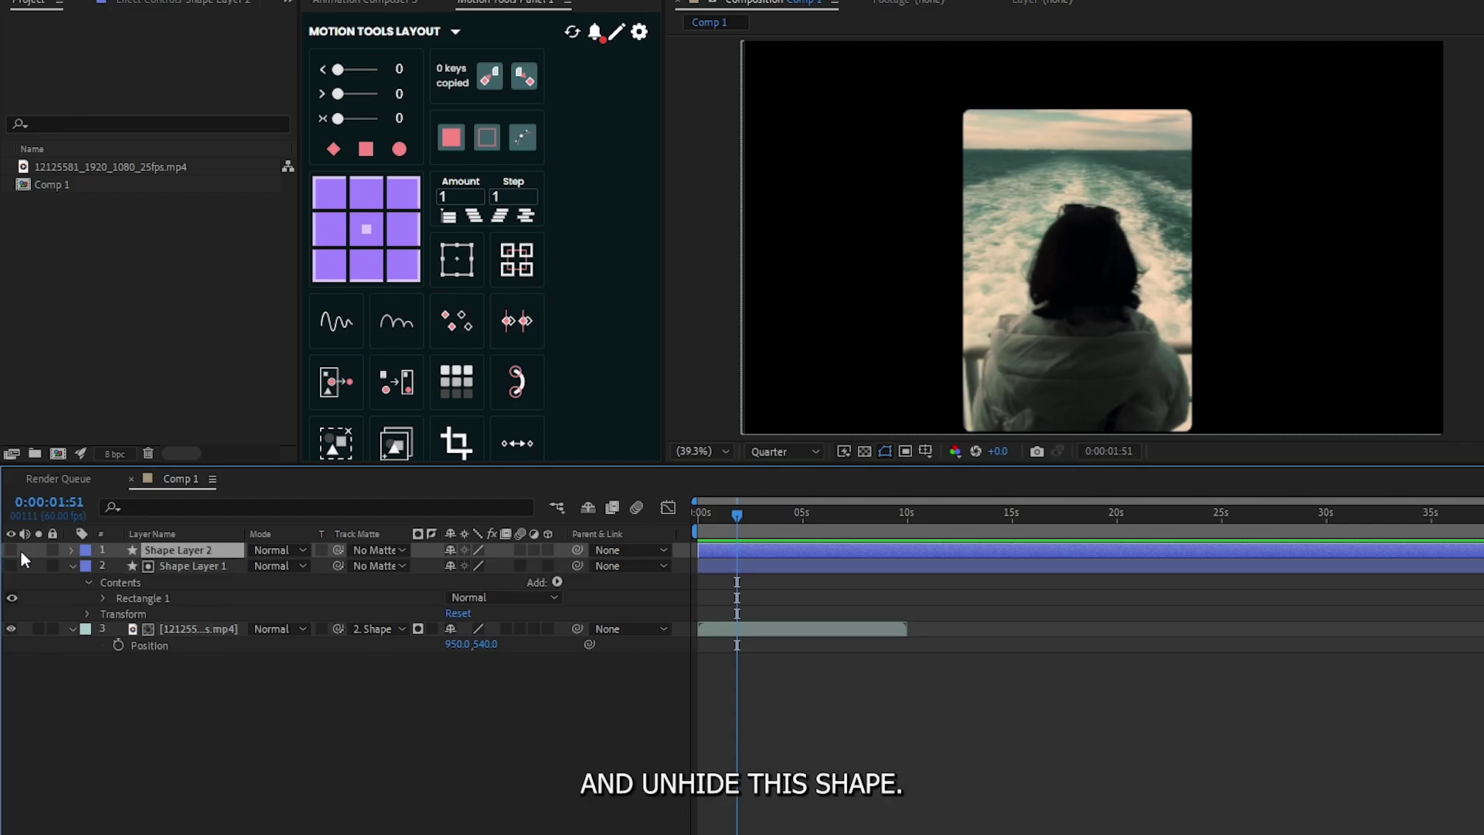
click(10, 549)
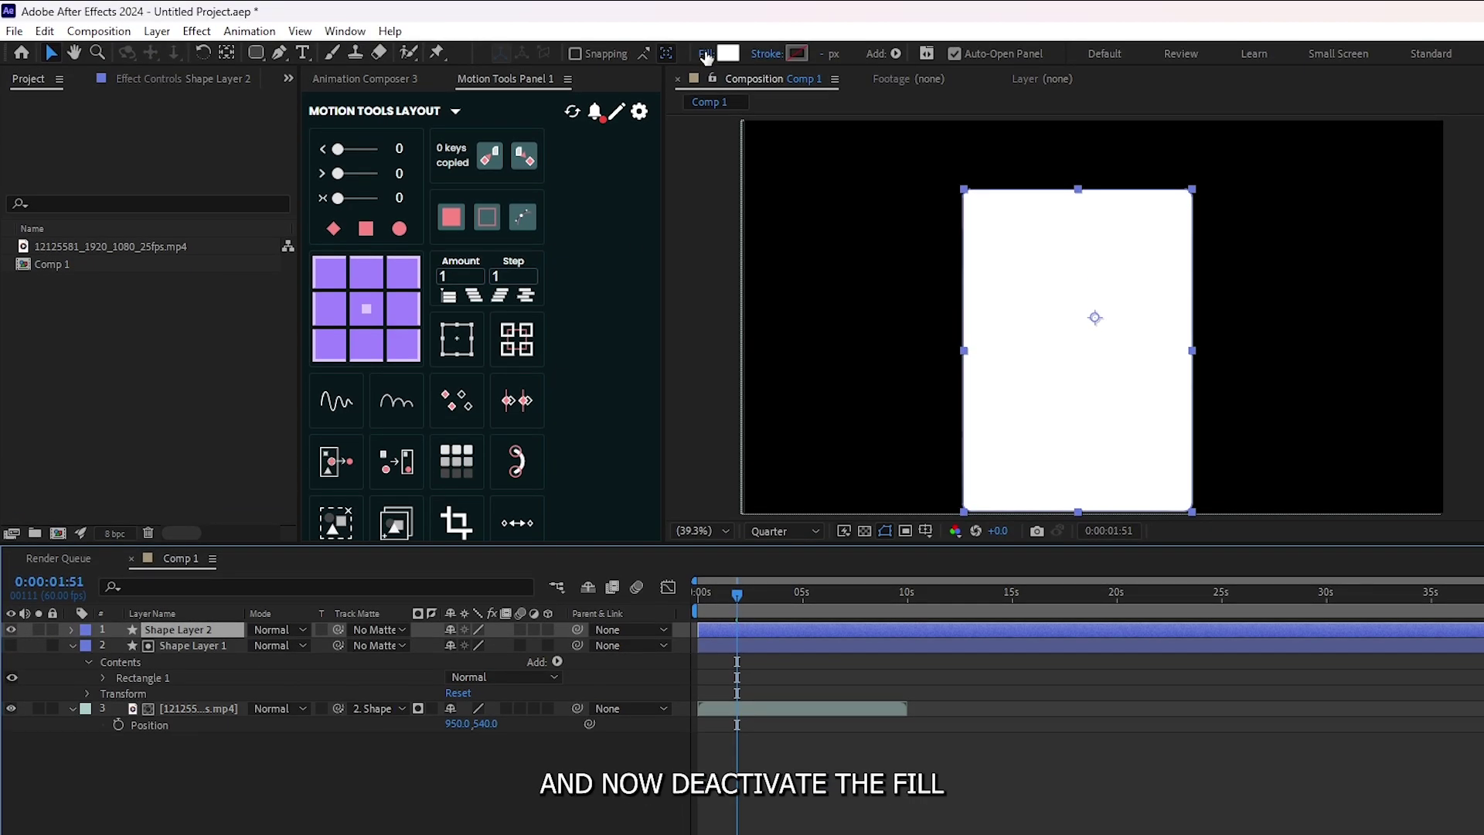
Give Shape Layer 2 no fill and a solid cyan 5 px outline
click(706, 53)
click(793, 434)
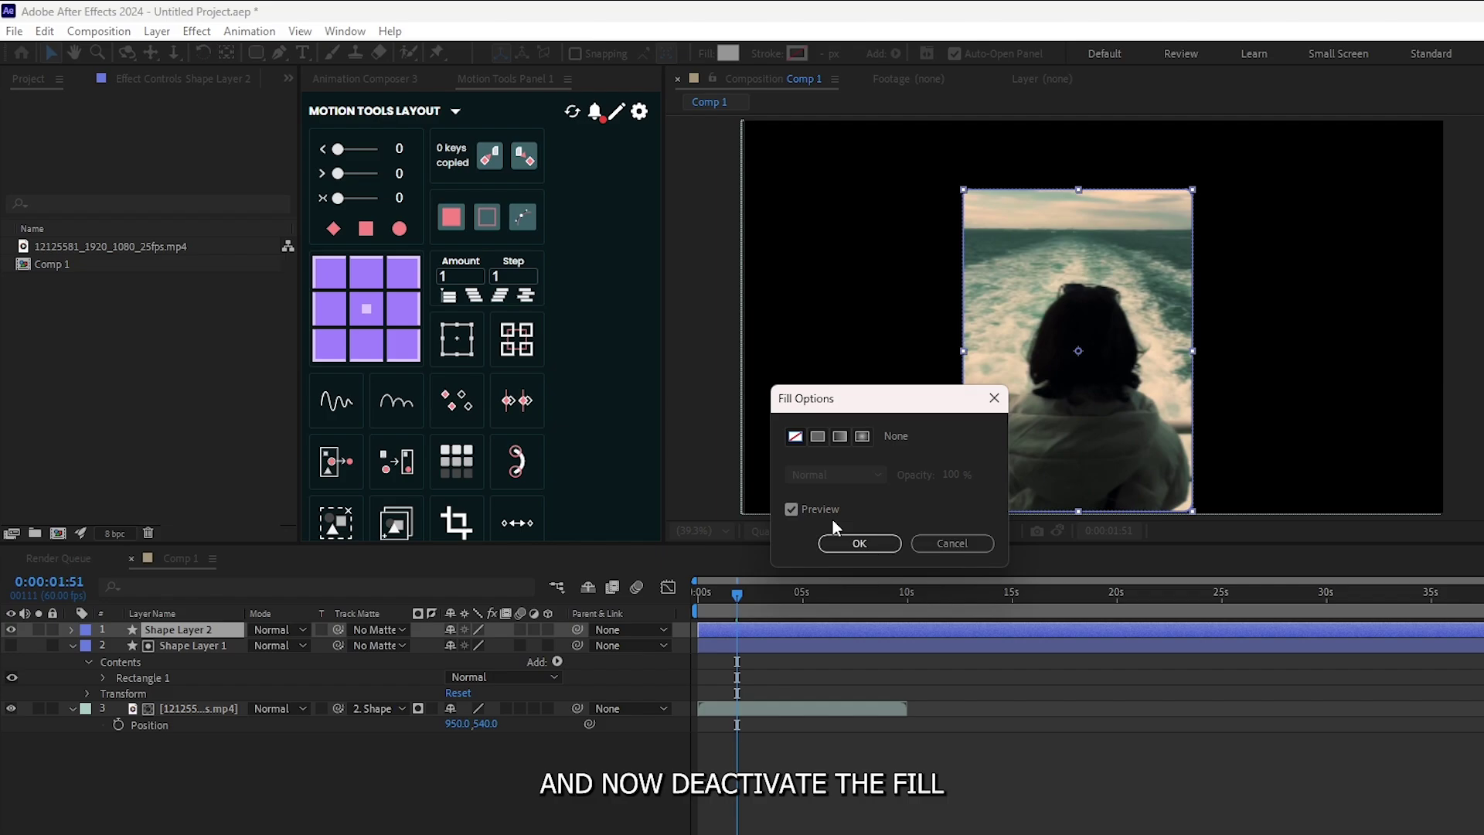
click(858, 540)
click(764, 55)
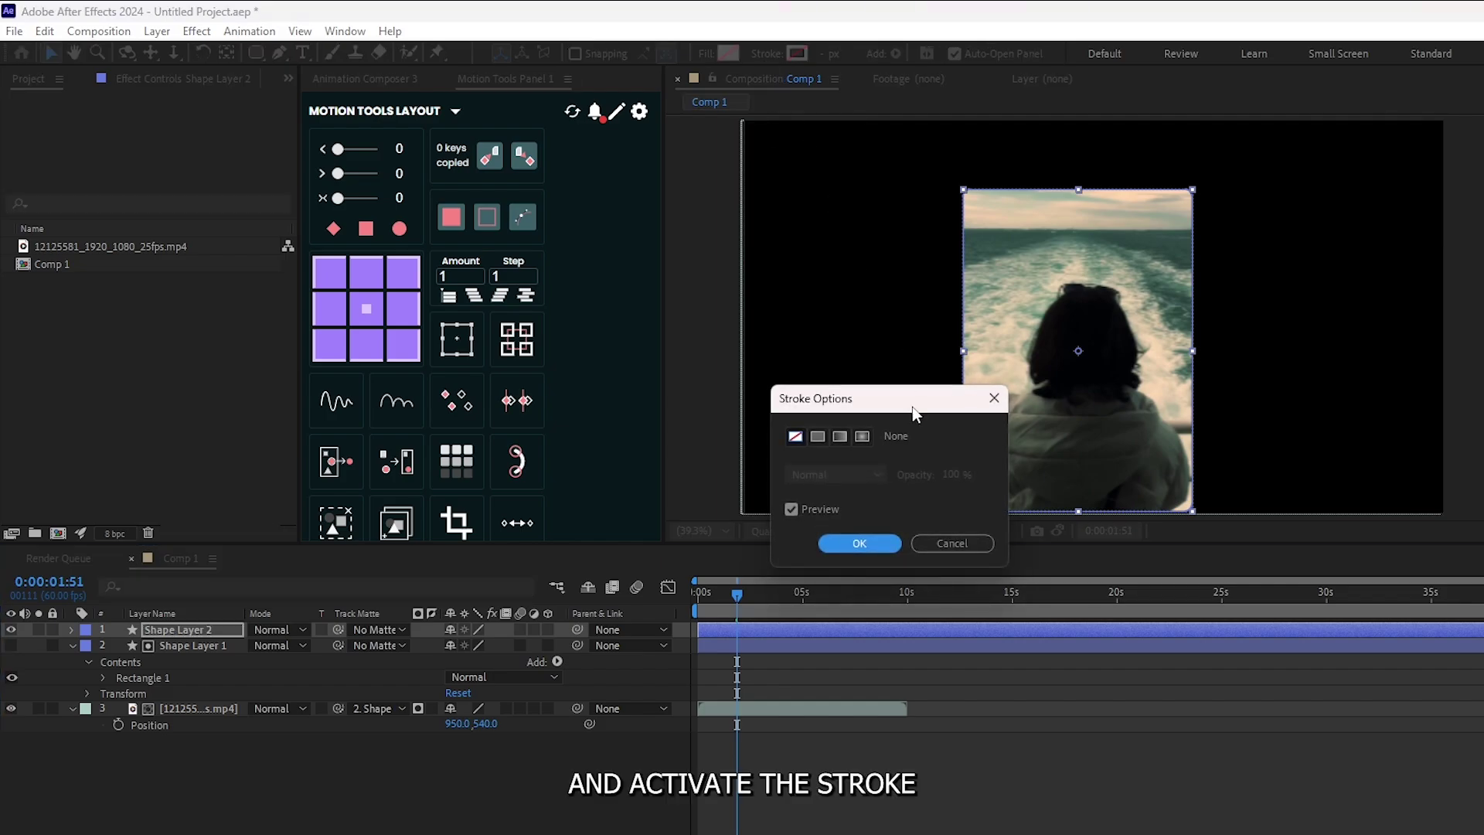
click(817, 437)
click(852, 542)
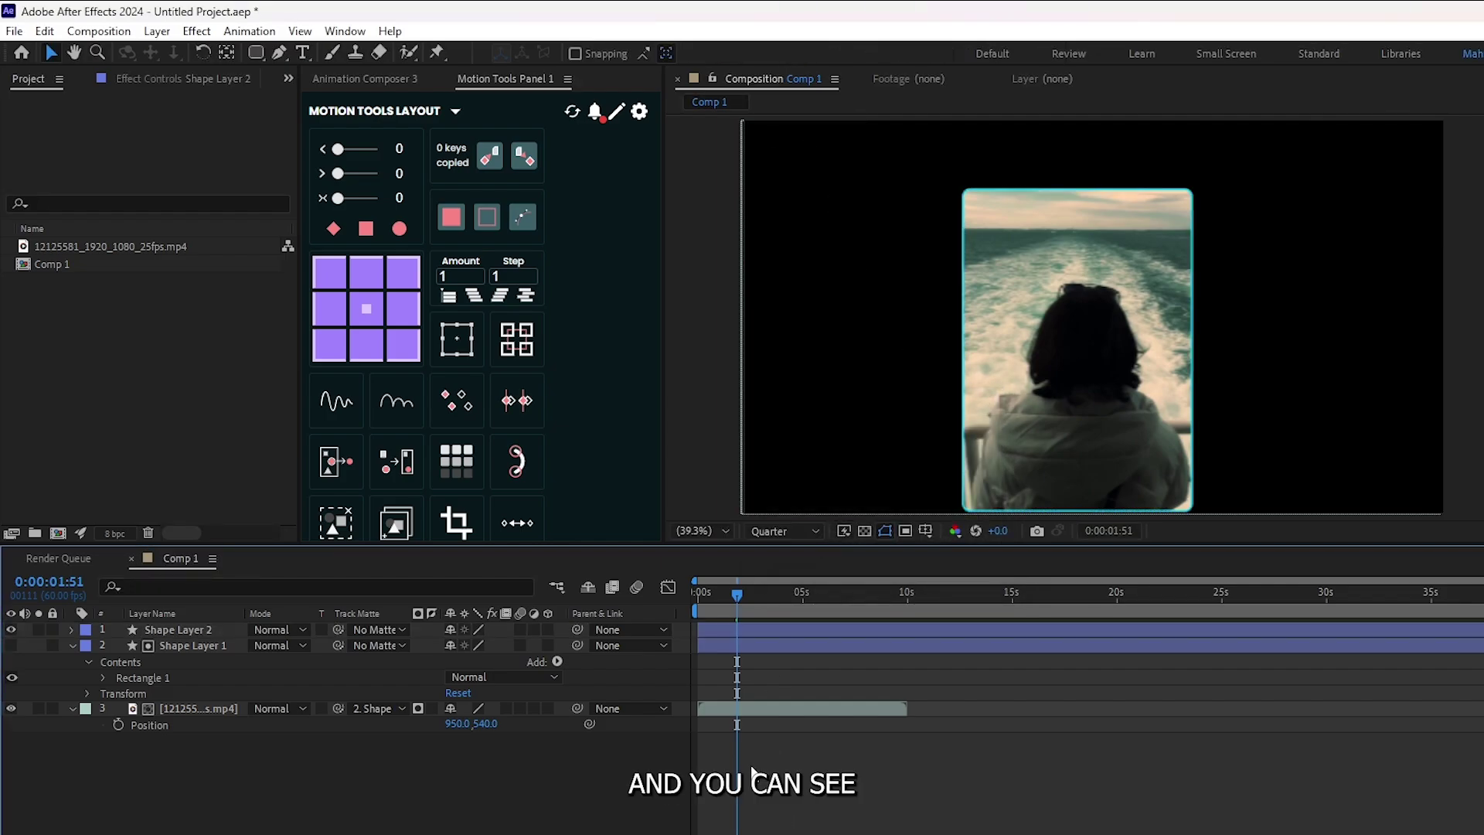
click(178, 629)
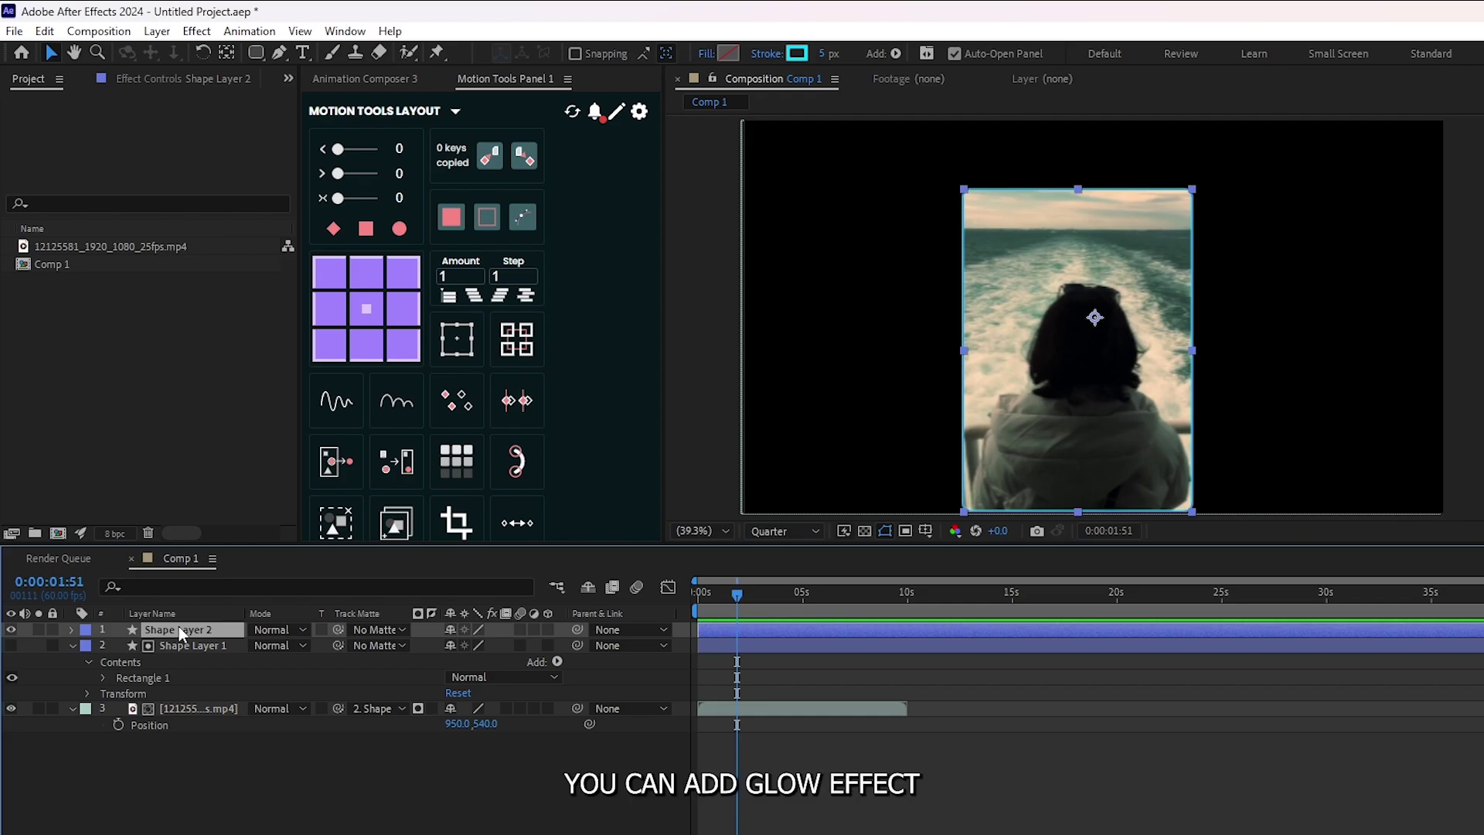
Apply Glow to Shape Layer 2 with threshold 47.1% and radius 5
click(298, 783)
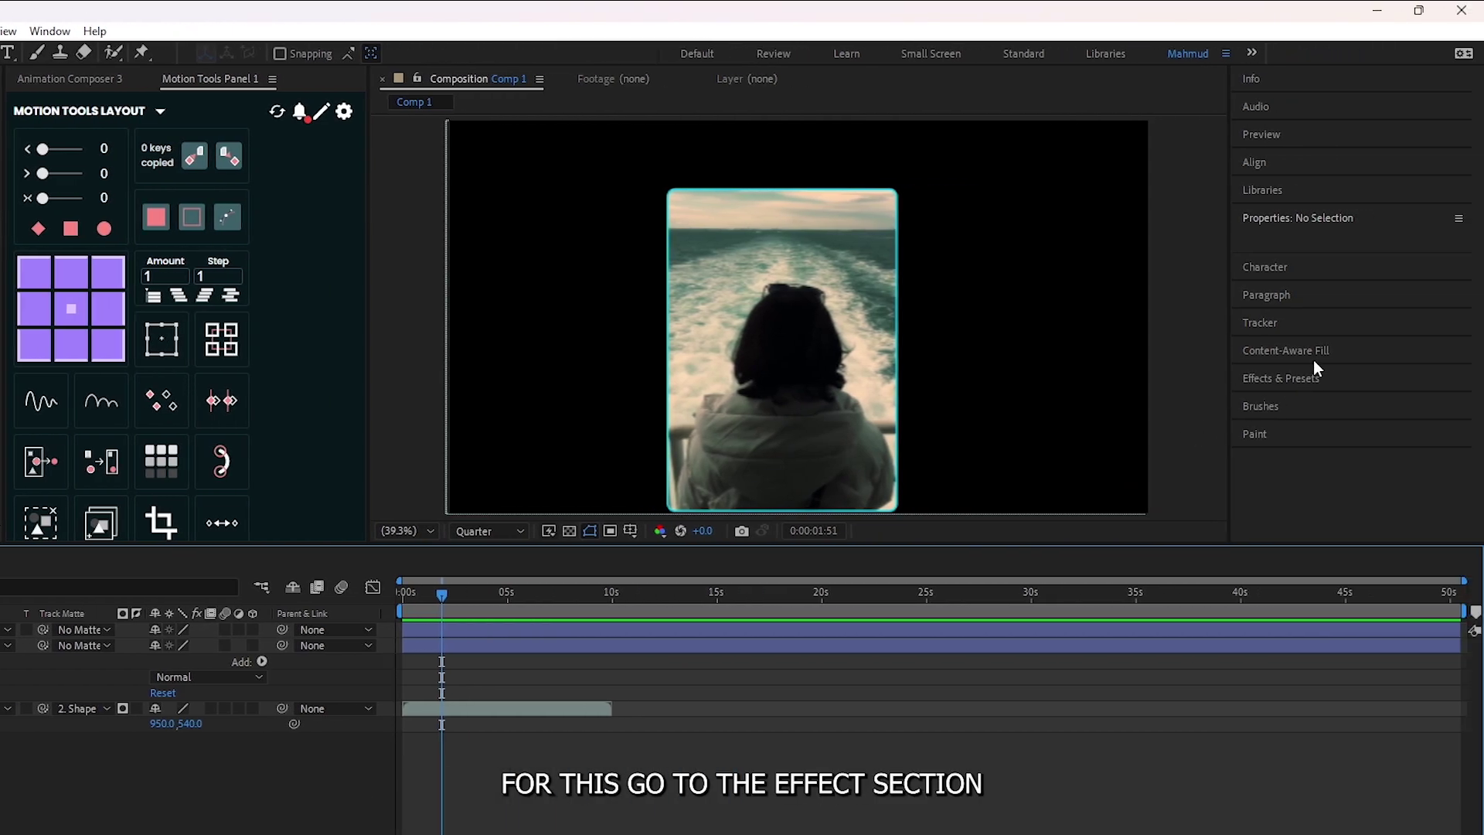
click(1292, 378)
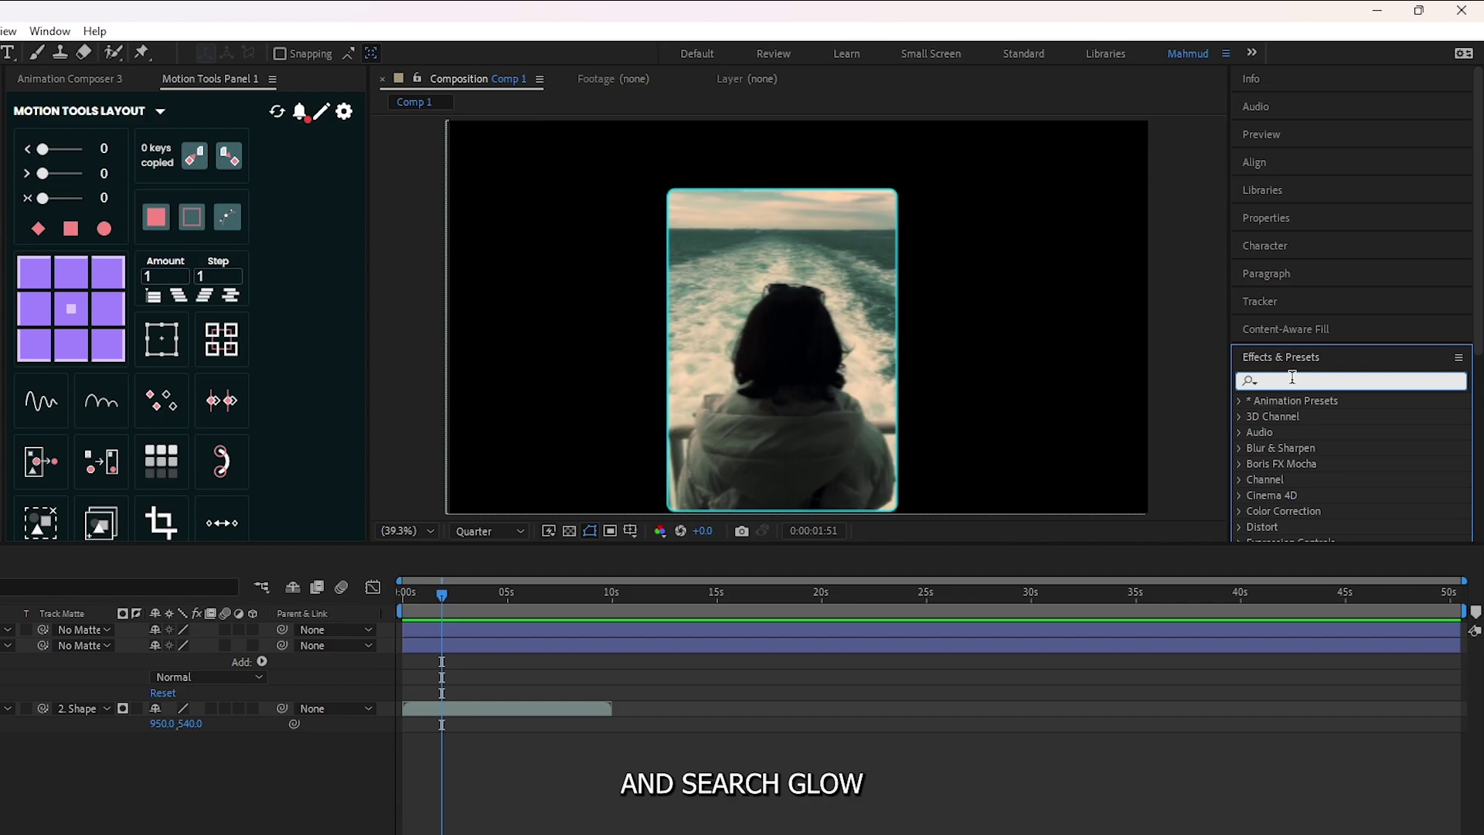
text(glow)
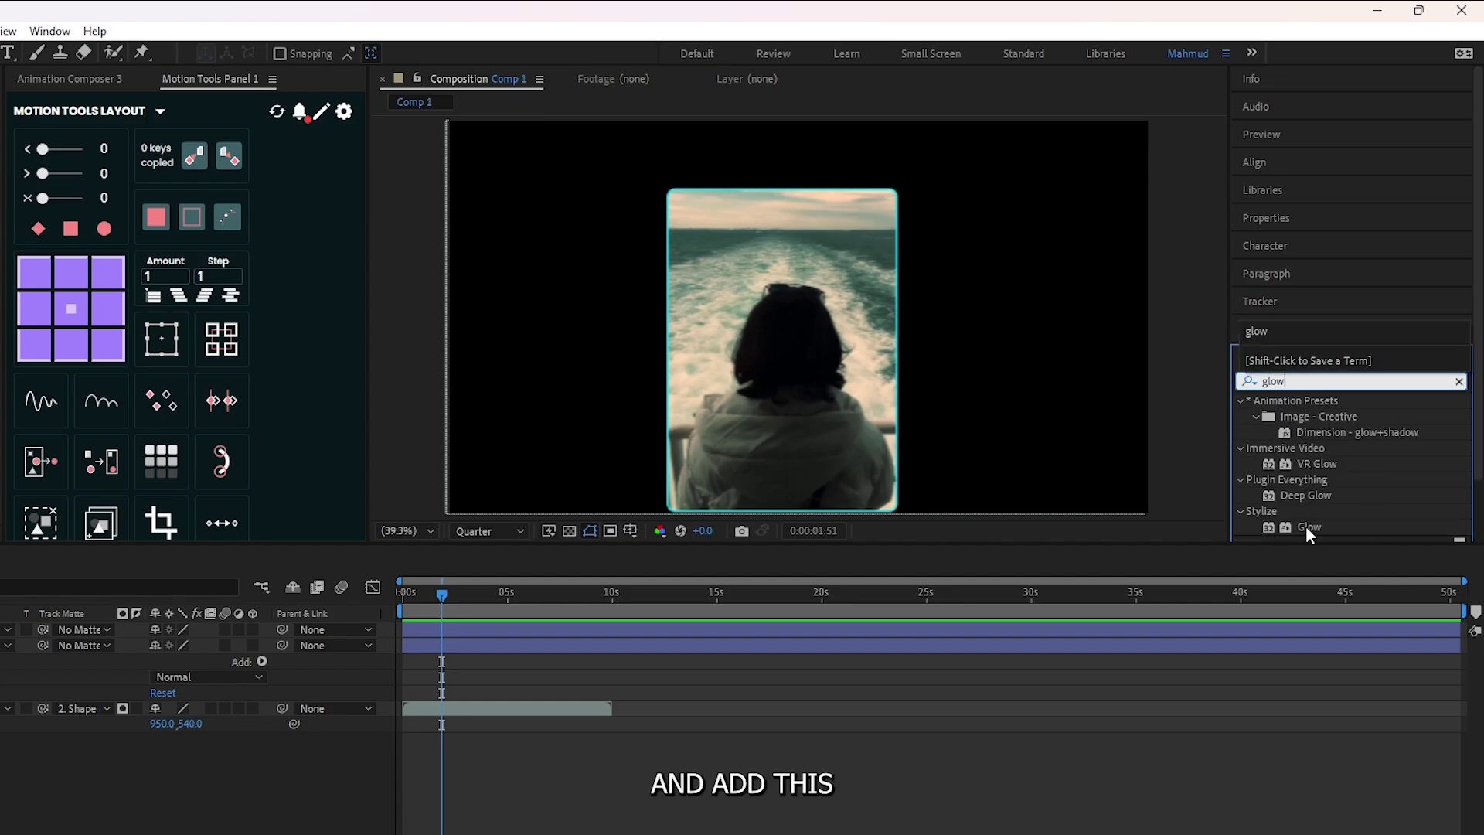
mouse_move(1309, 528)
mouse_down()
mouse_move(739, 532)
mouse_move(186, 630)
mouse_up()
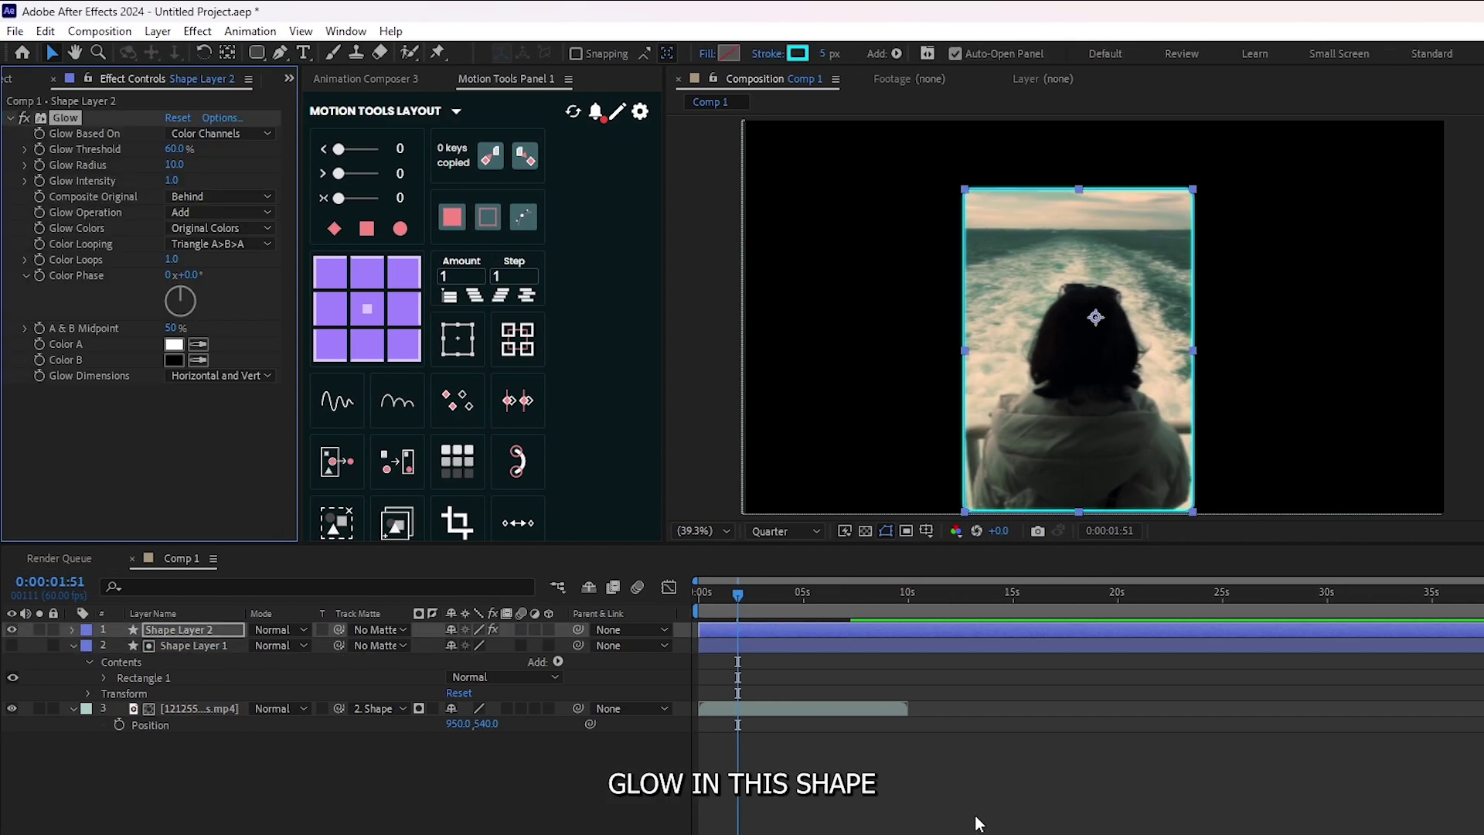
click(759, 636)
drag(174, 150, 148, 149)
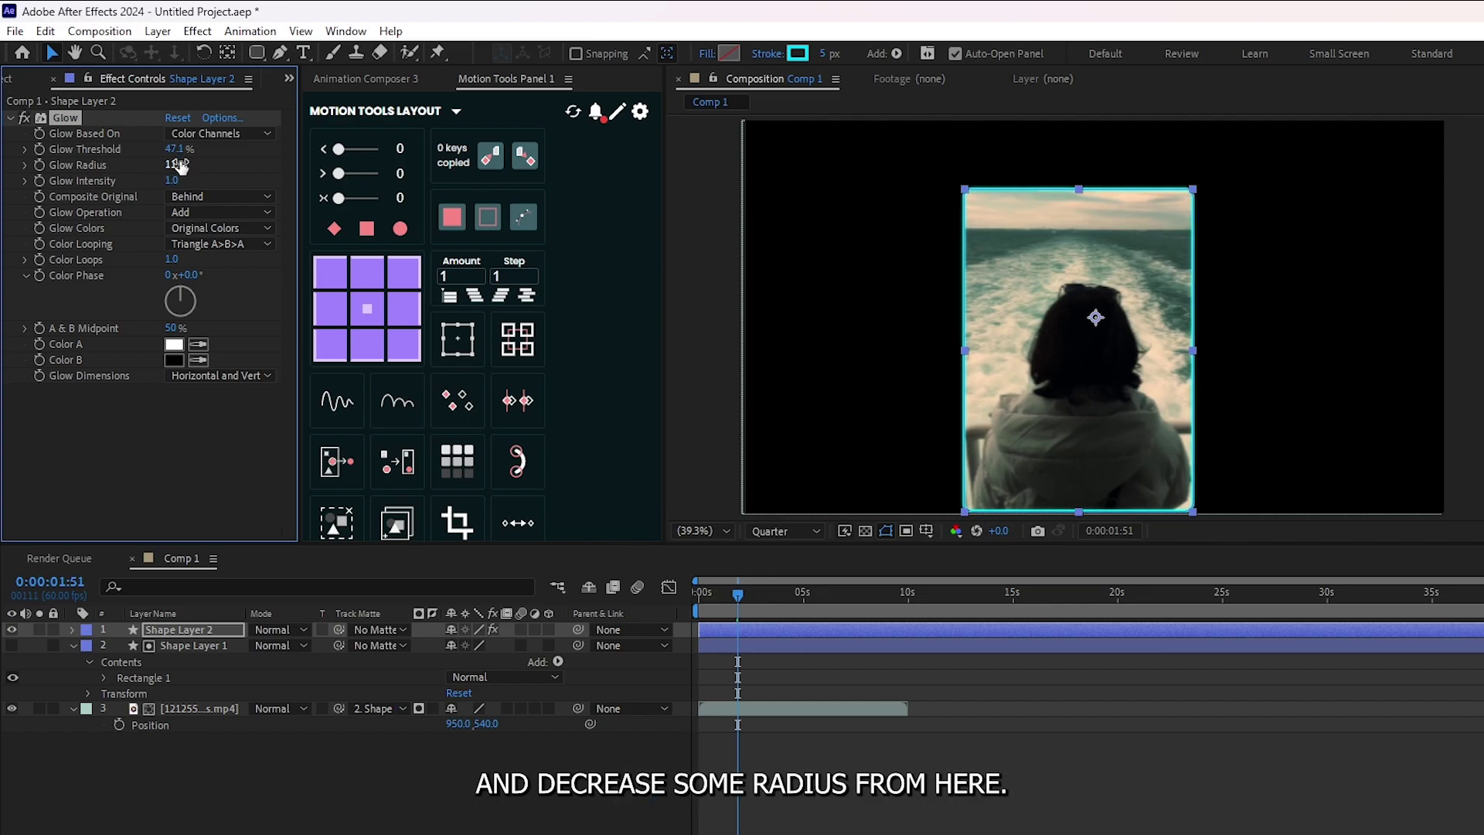
click(172, 165)
text(5)
key(Return)
Preview the glowing border from the first frame, then stop playback
click(827, 794)
key(Home)
key(space)
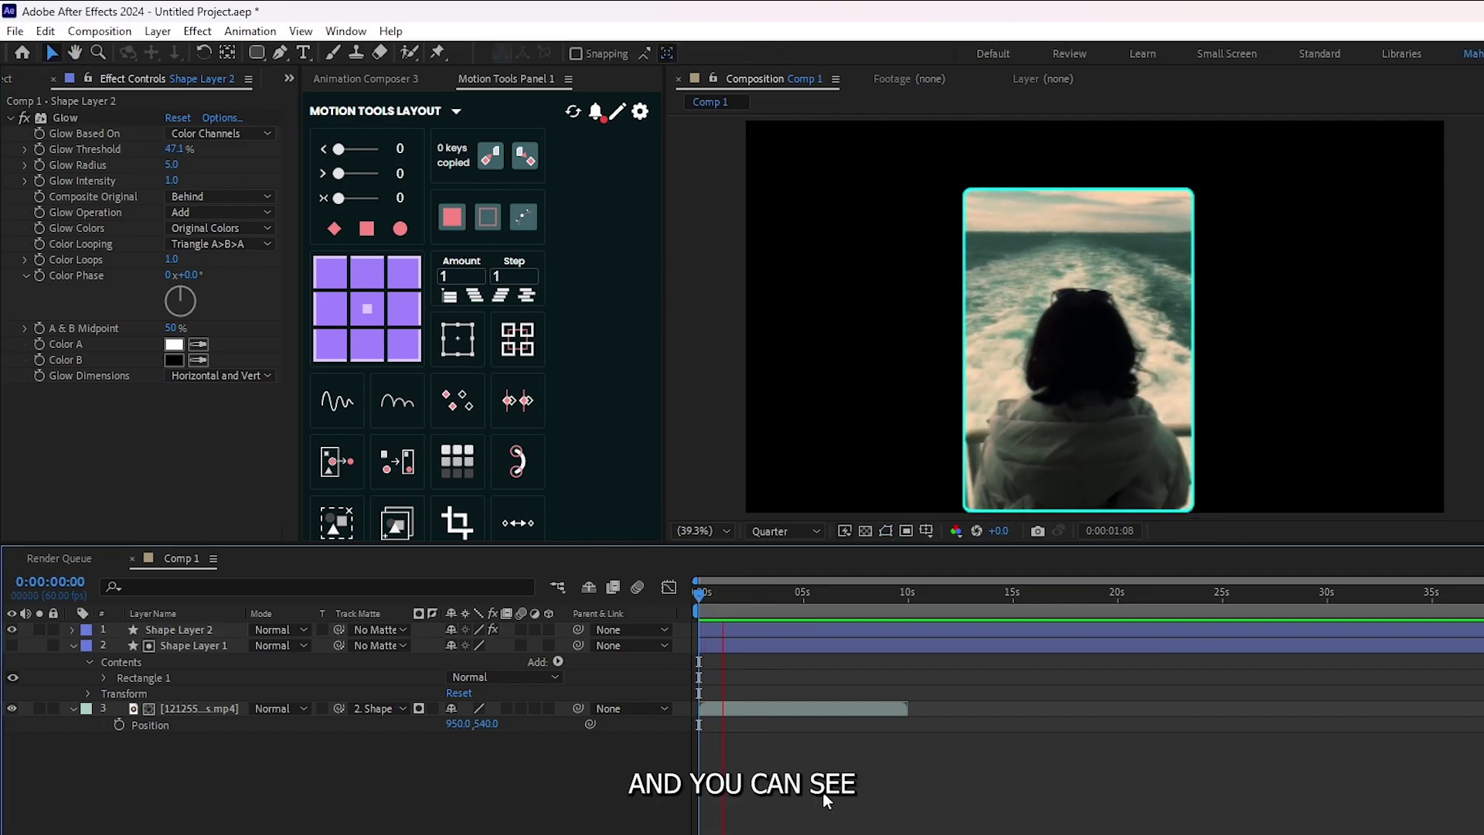
key(space)
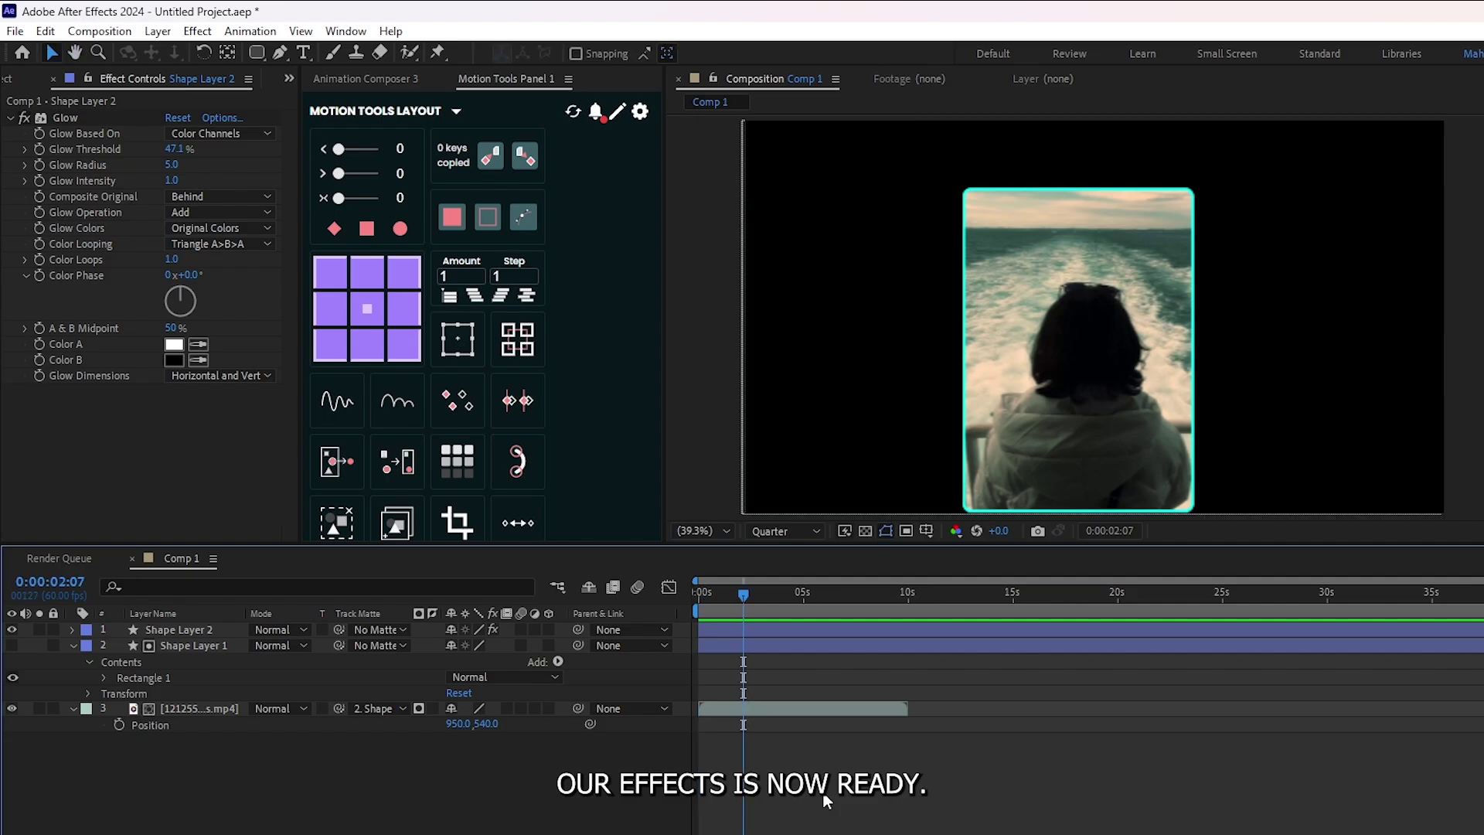
Pre-compose all three layers into Pre-comp 1 and add a second boat video copy below
click(210, 709)
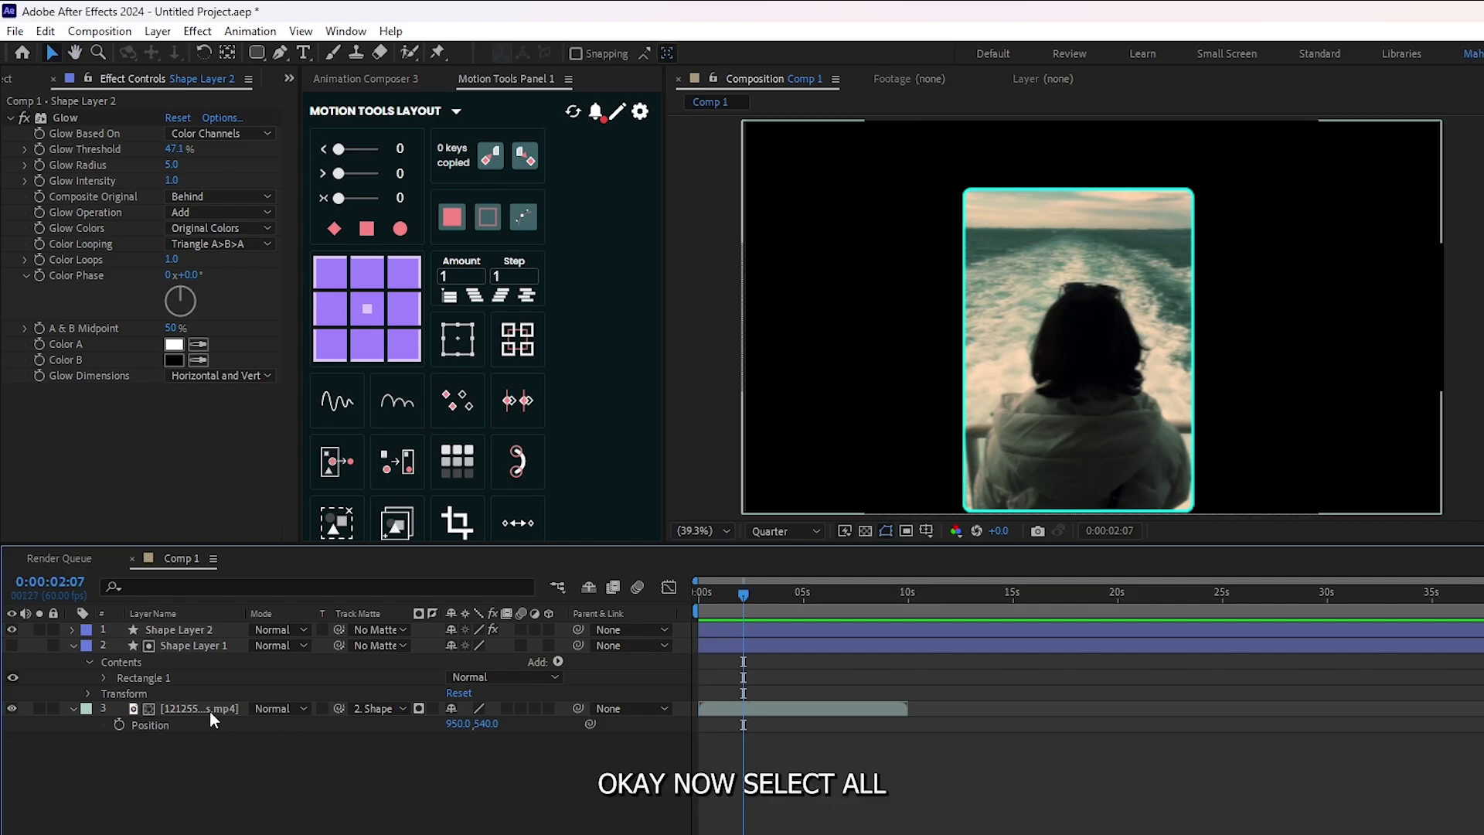
shift+click(185, 632)
right_click(185, 632)
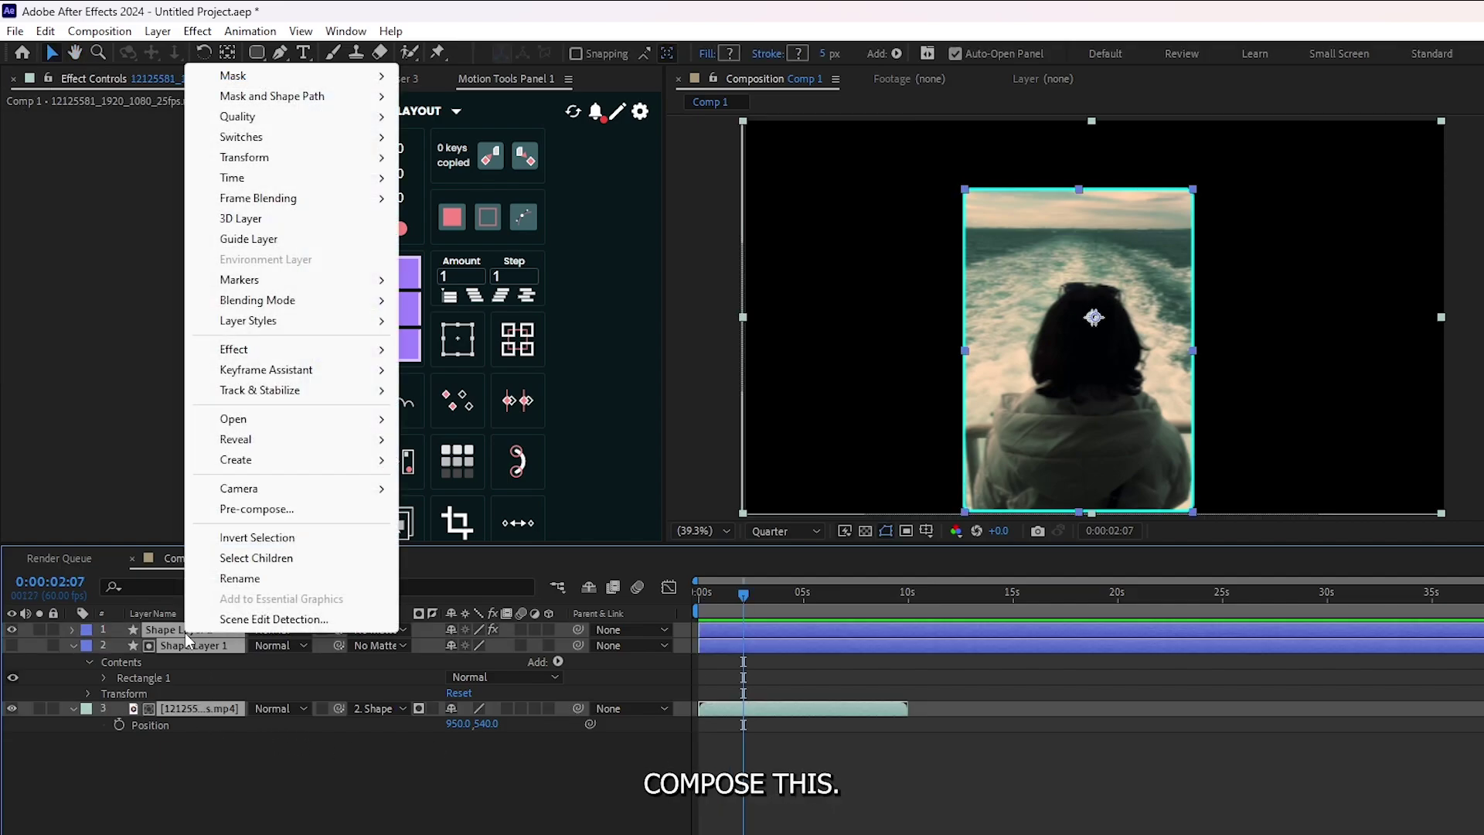
click(258, 509)
click(932, 608)
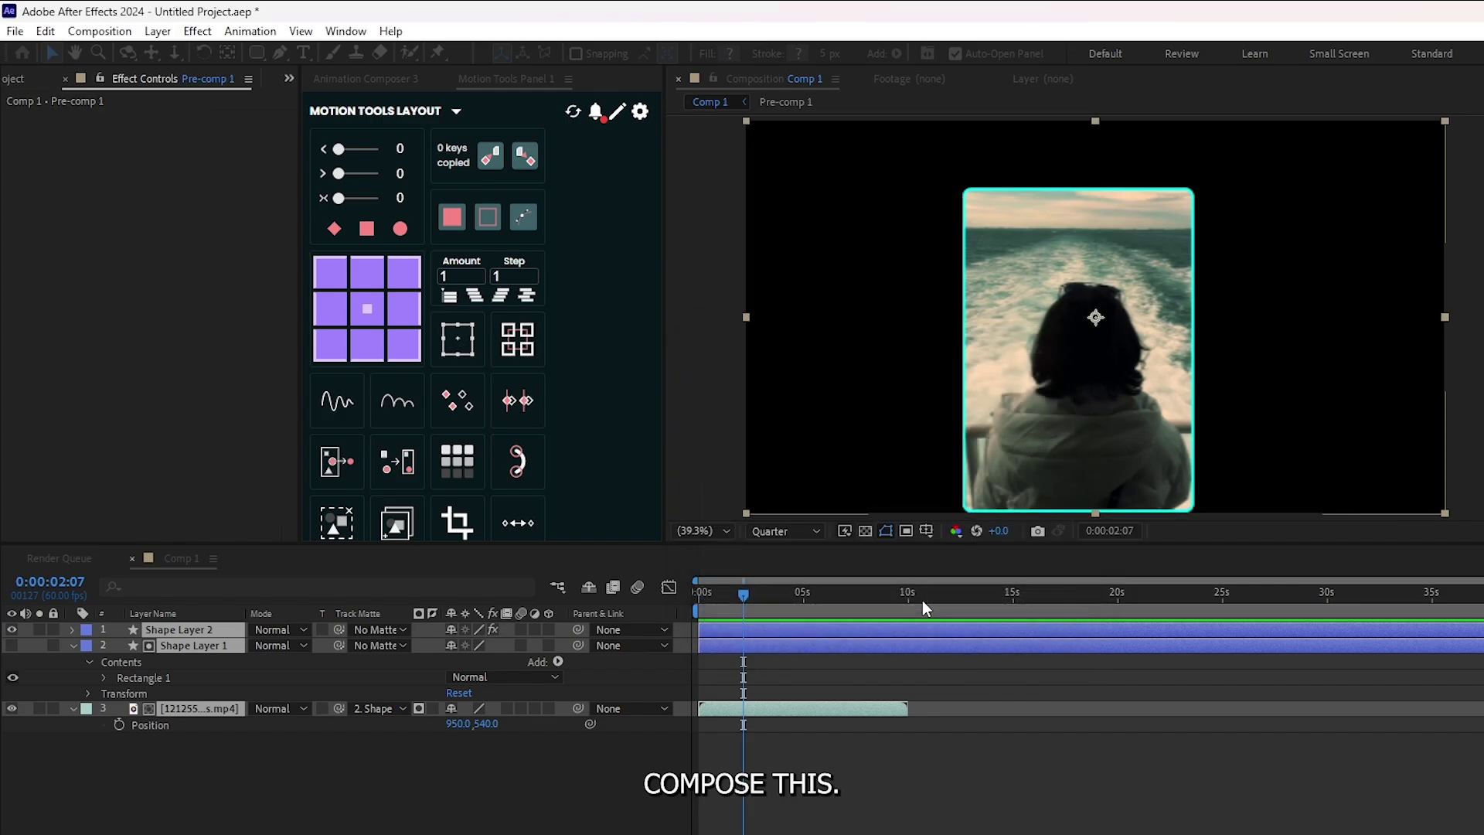
click(30, 77)
mouse_move(104, 247)
mouse_down()
mouse_move(151, 397)
mouse_move(166, 719)
mouse_up()
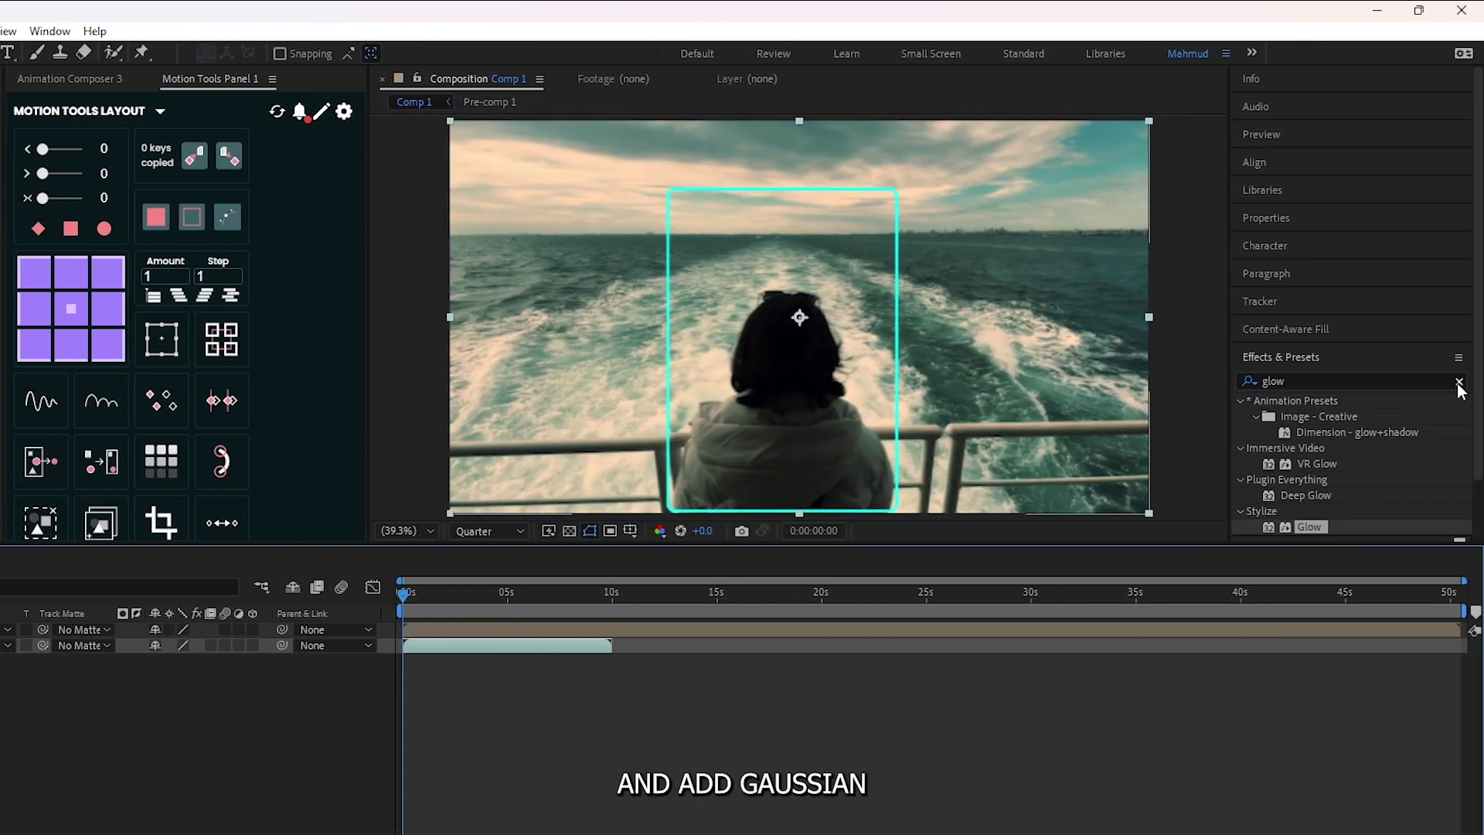
Apply Gaussian Blur with blurriness 16.9 to the background boat video
click(1456, 381)
text(gaus)
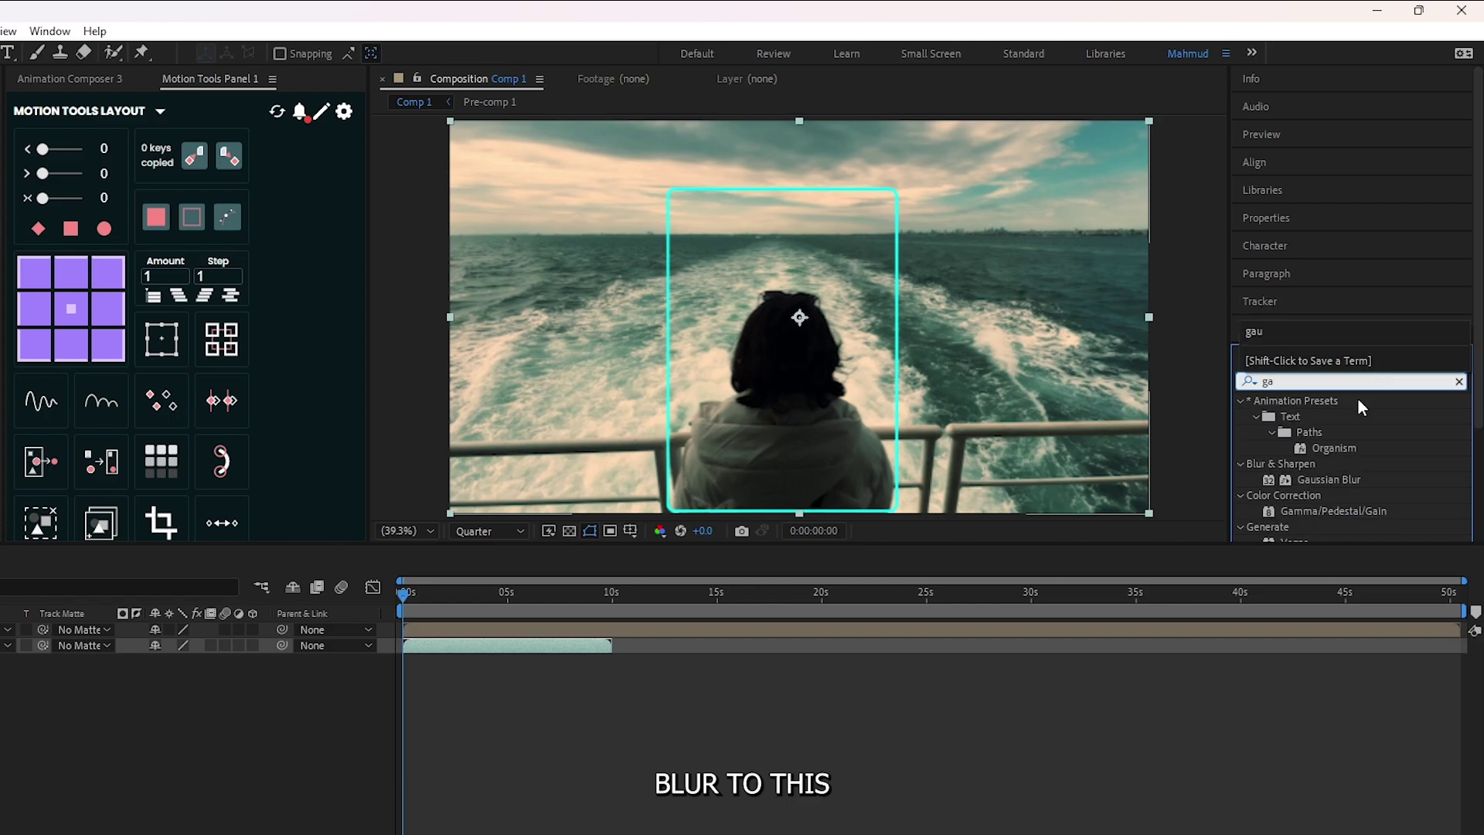
double_click(1322, 420)
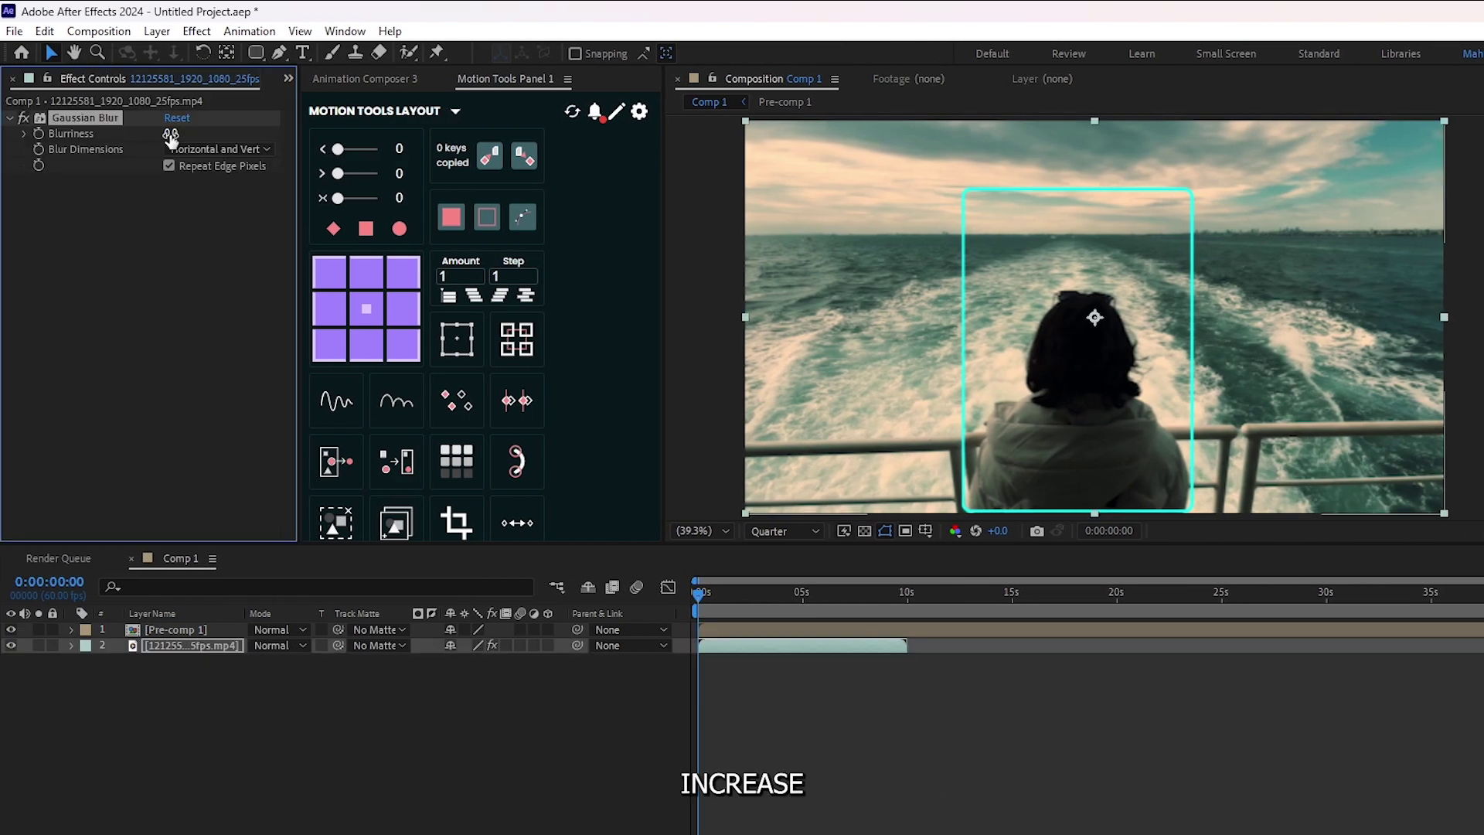
drag(172, 134, 295, 136)
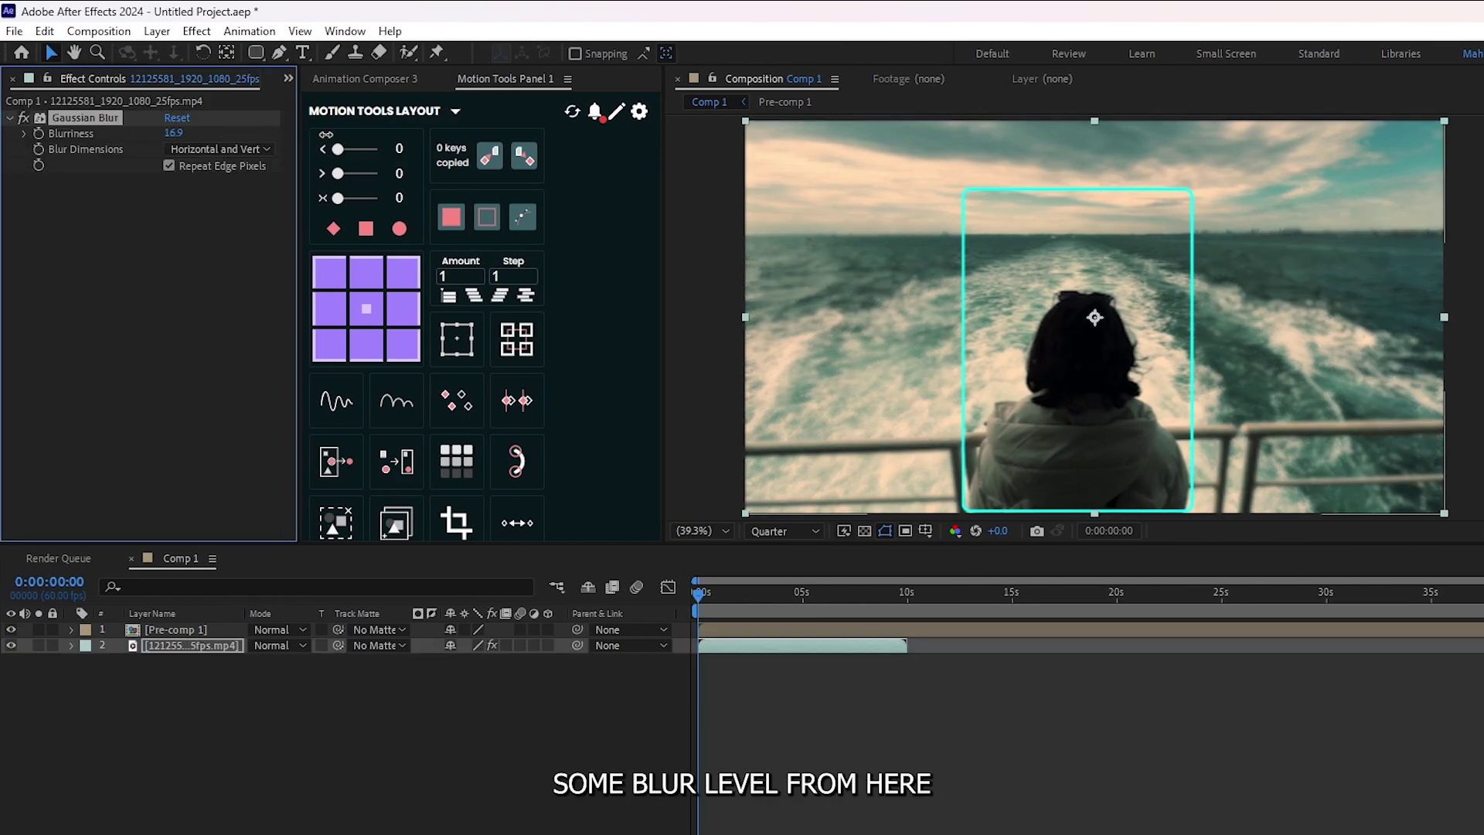
Scale Pre-comp 1 to 70% and move it to position 1598,617
click(194, 629)
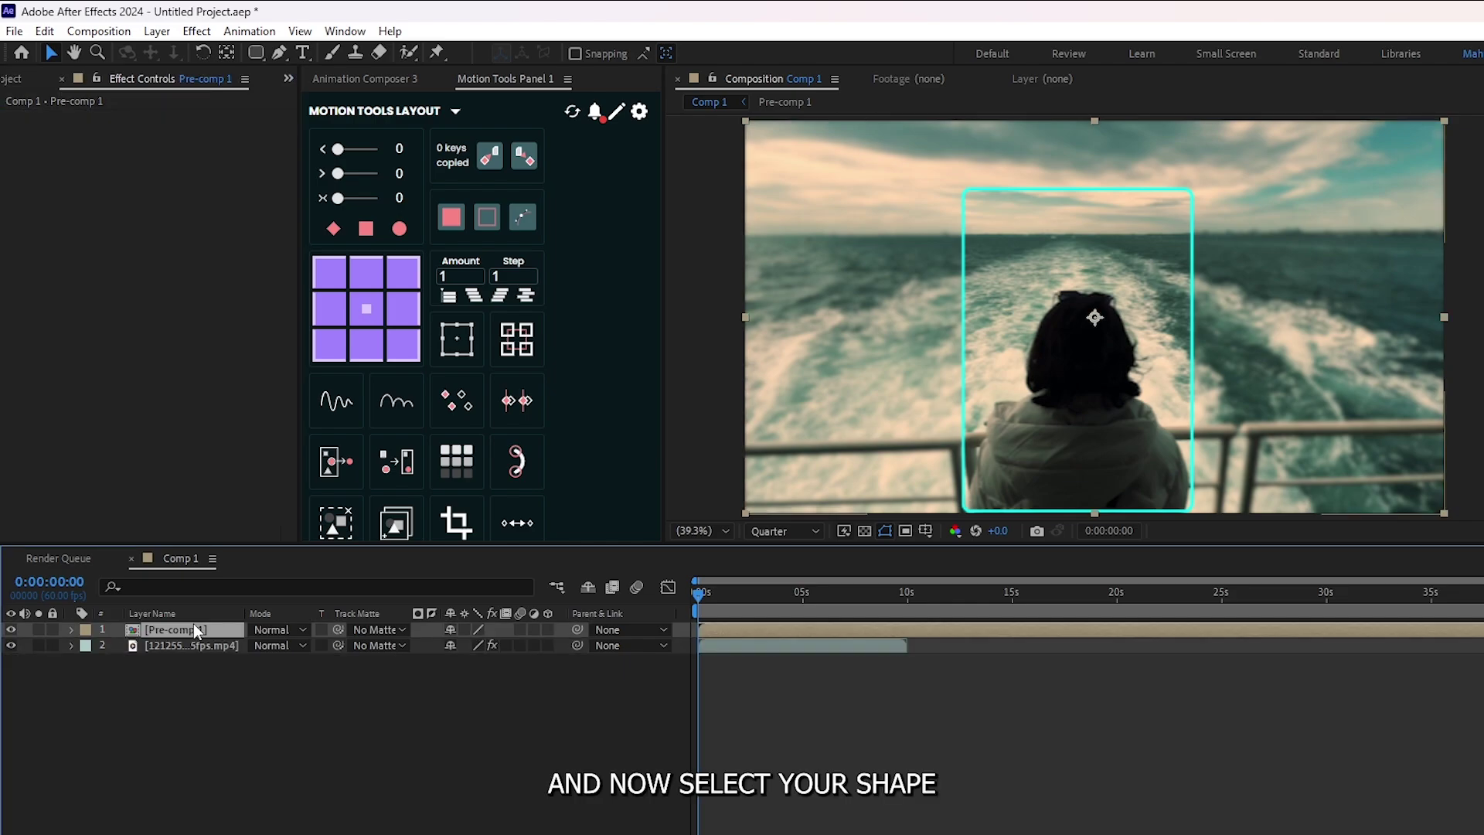
key(p)
drag(458, 645, 695, 646)
key(shift+s)
drag(487, 662, 452, 675)
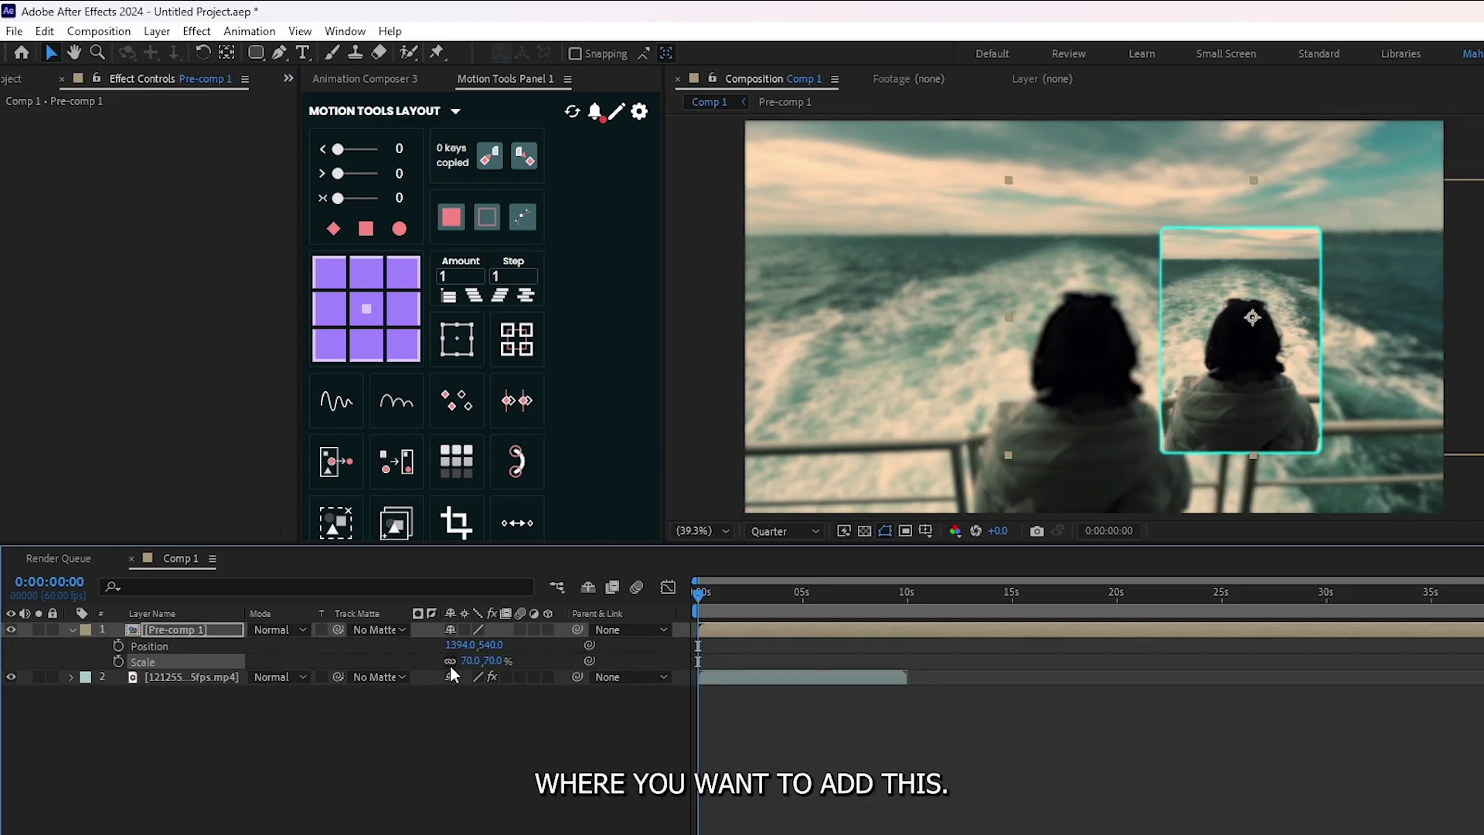
drag(1240, 337, 1316, 365)
Preview the composition, then return to the first frame
click(816, 769)
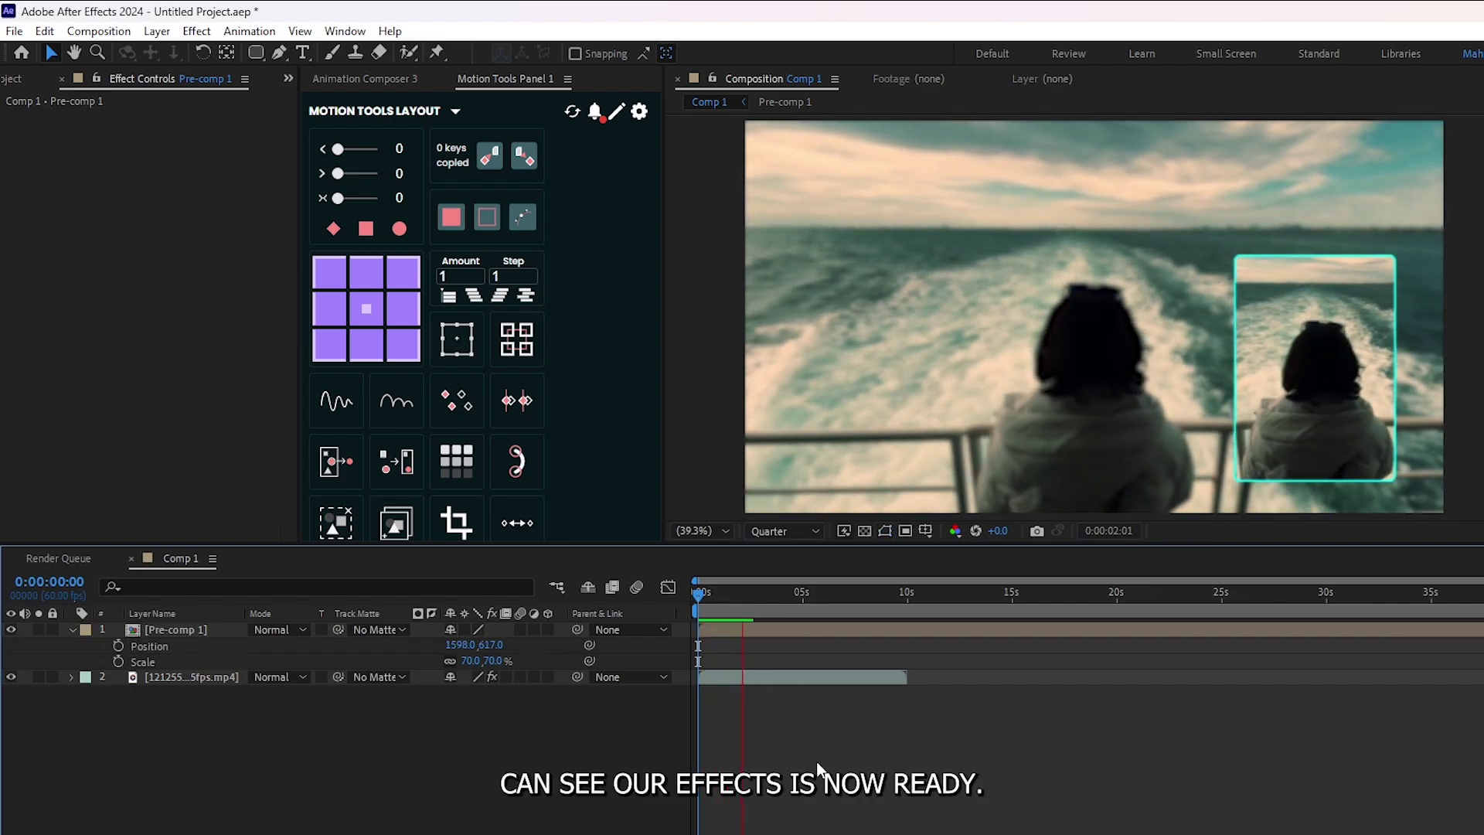
key(space)
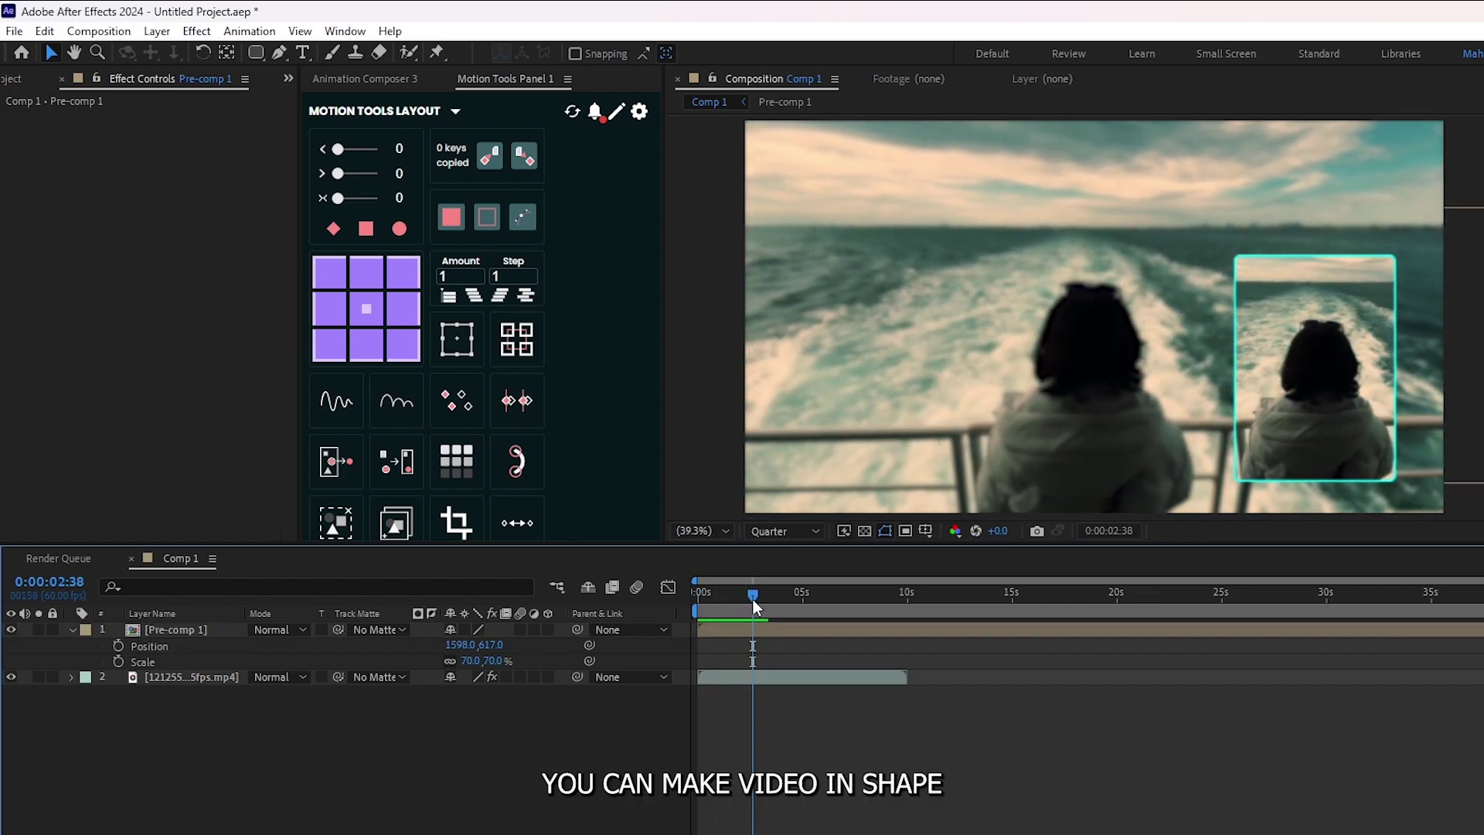
drag(753, 596, 697, 596)
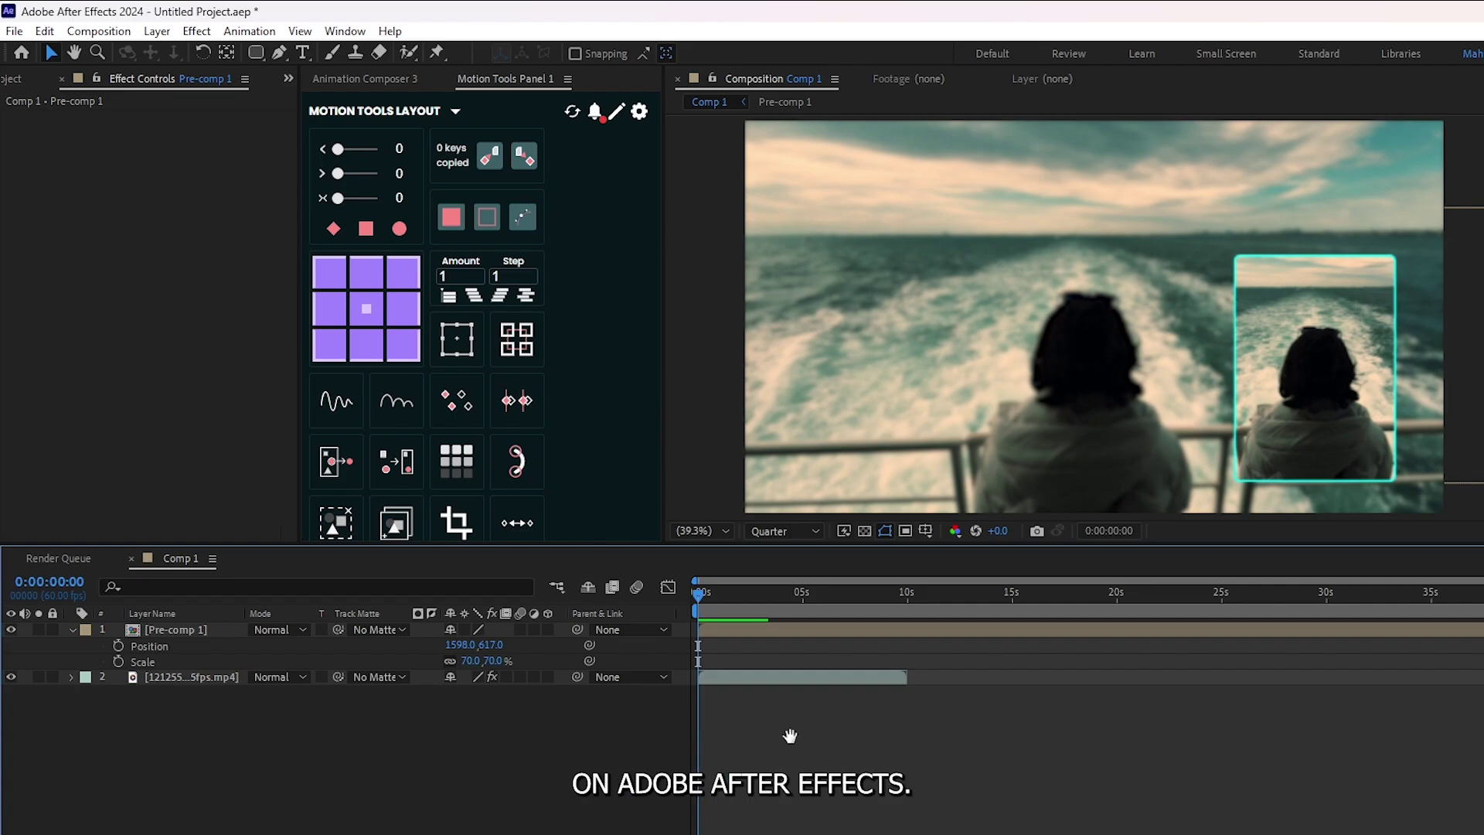